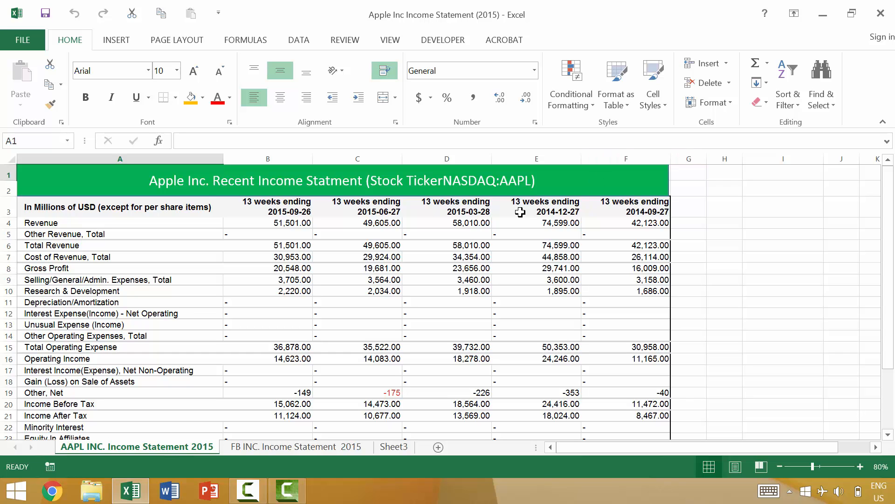
click(265, 206)
key(Right)
key(Right)
key(Right)
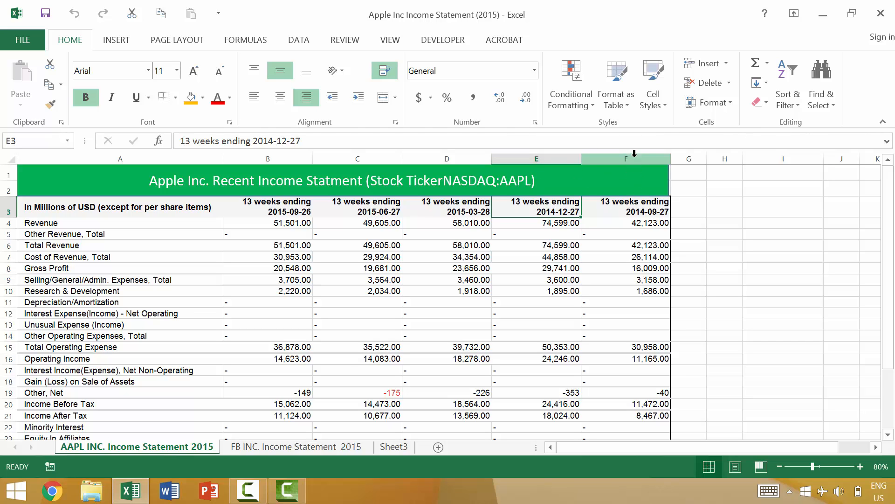
click(612, 181)
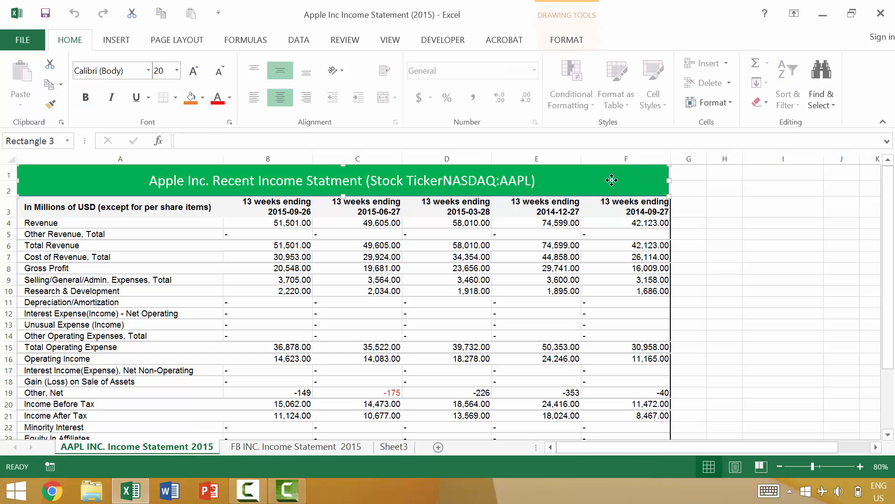
- Insert a sheet column before the 13 weeks ending 2014-09-27 column, and undo the insertion
click(619, 205)
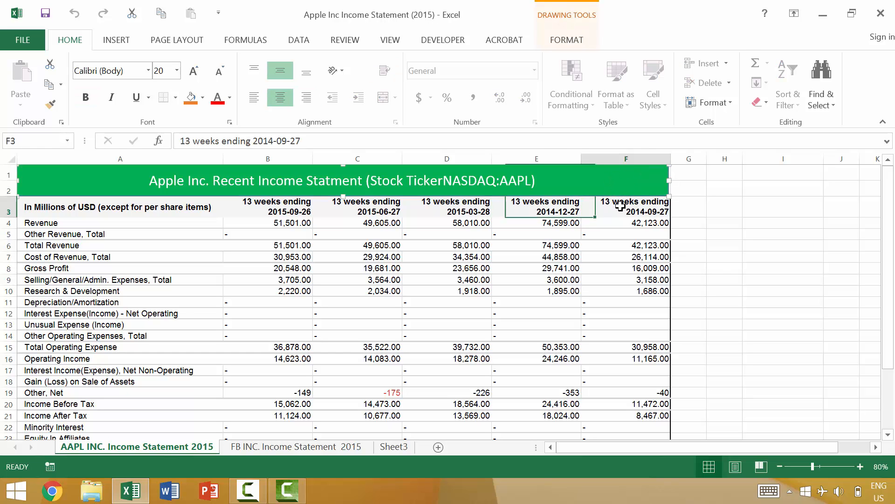
click(727, 64)
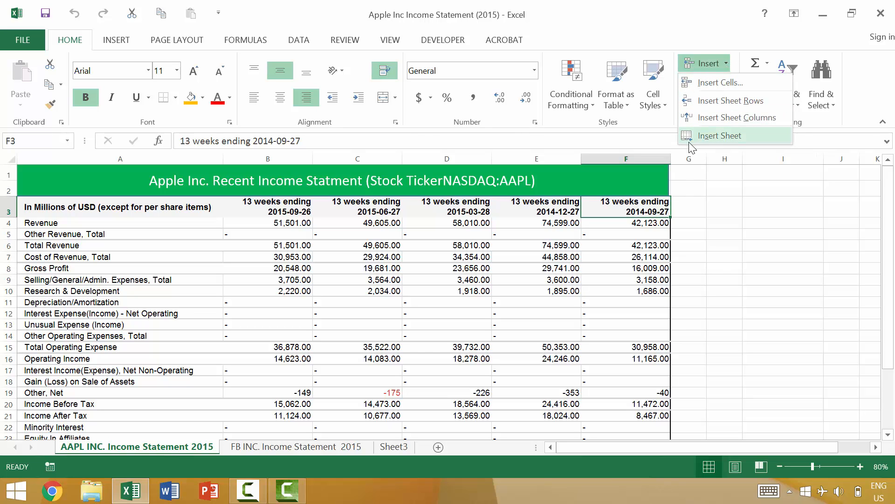
click(723, 120)
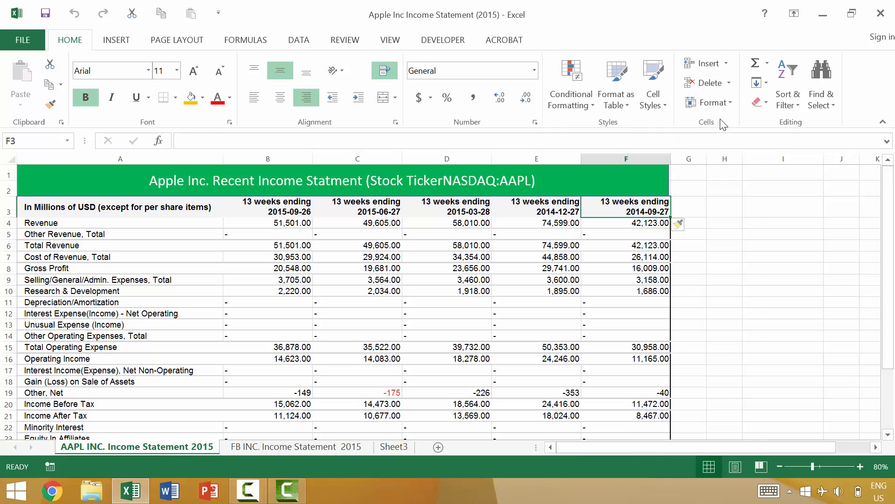
key(ctrl+z)
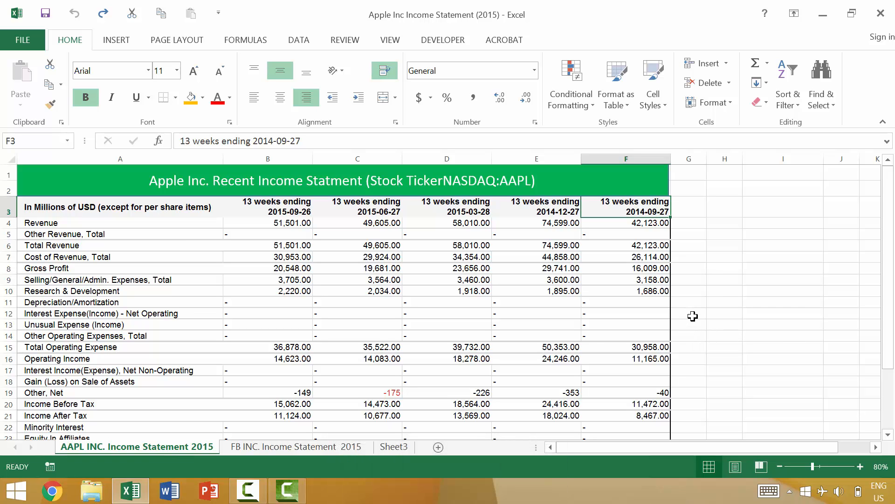
- Insert an entire column before the 13 weeks ending 2014-09-27 column and give it the heading Total
key(ctrl+shift+equal)
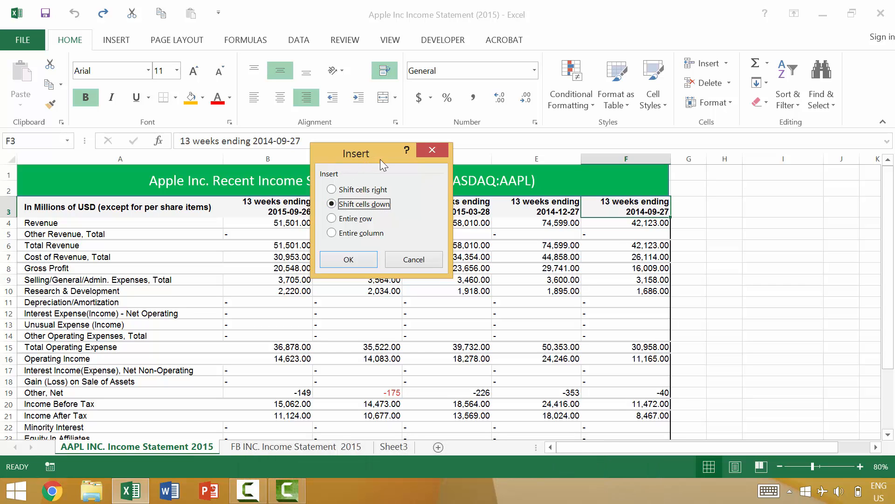
click(373, 191)
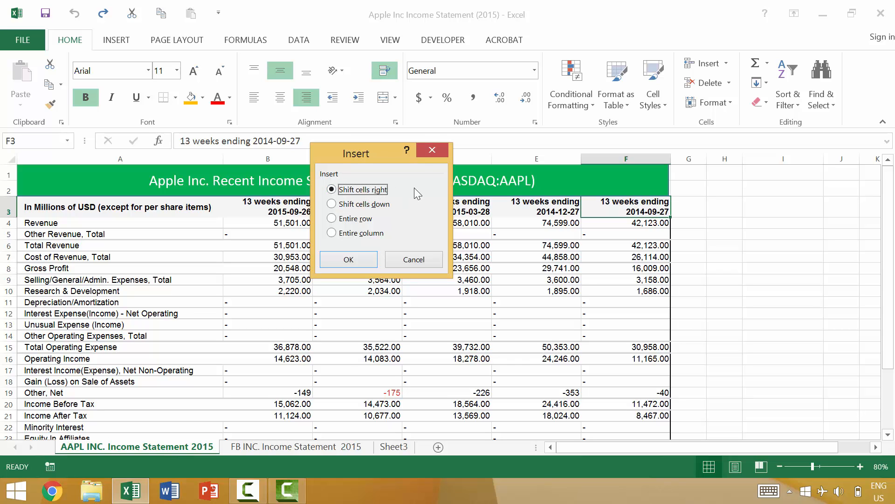
click(357, 221)
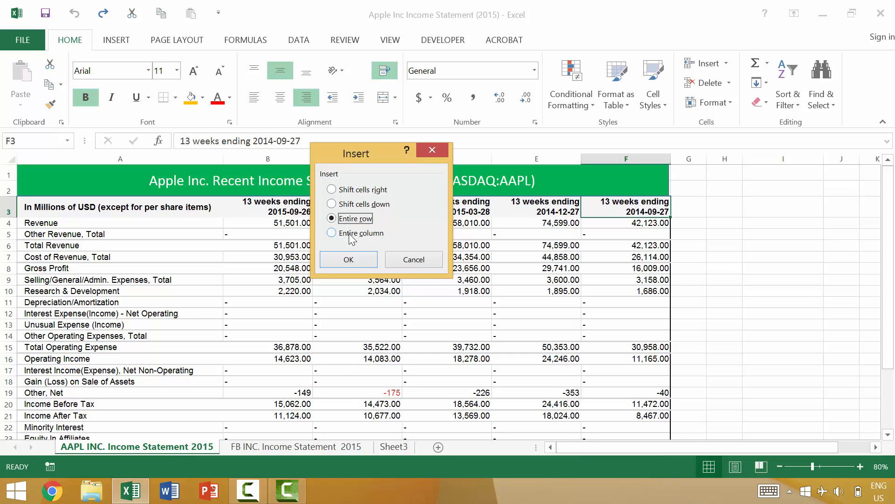
click(351, 235)
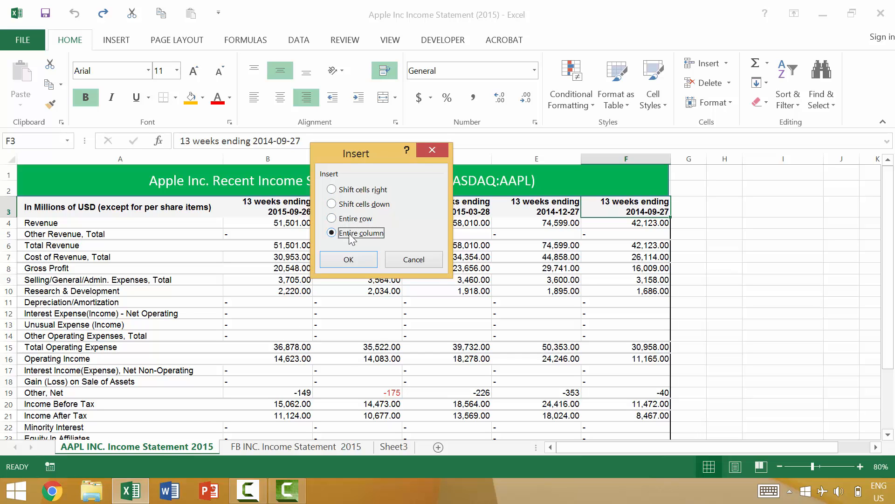
click(349, 259)
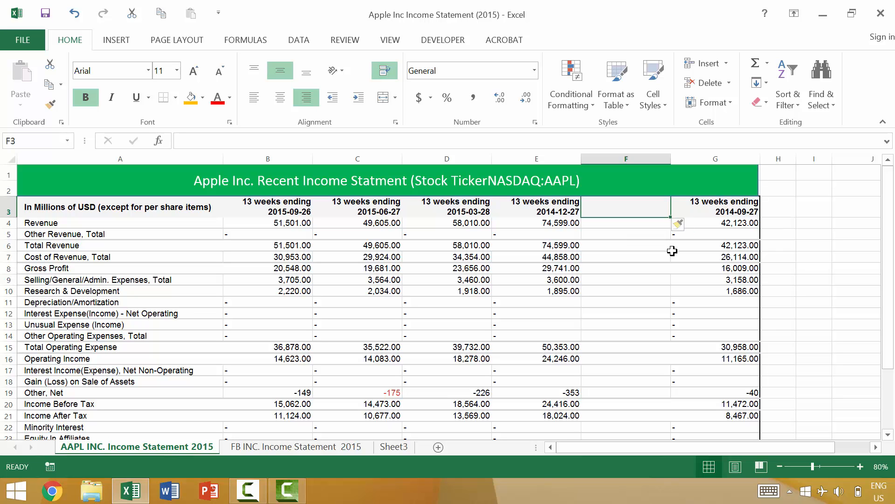
text(Total)
key(Return)
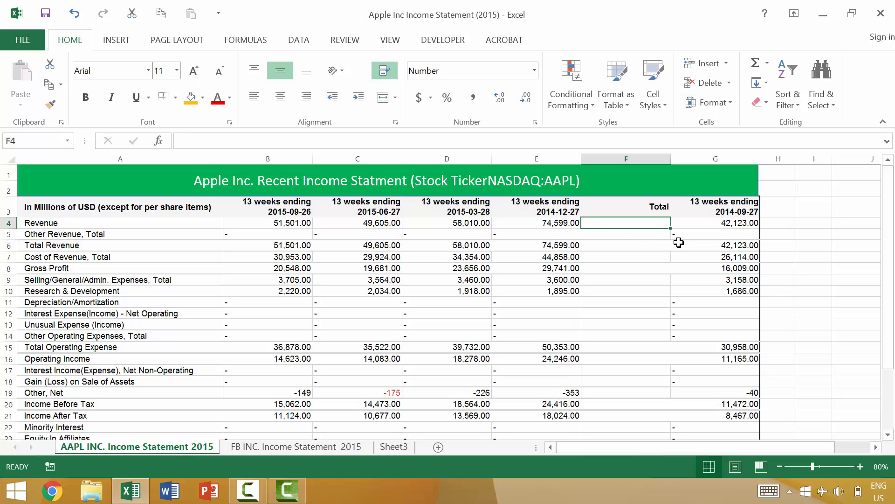
- Sum B4:E4 in the Revenue row's Total cell and fill the formula down the column
key(alt+equal)
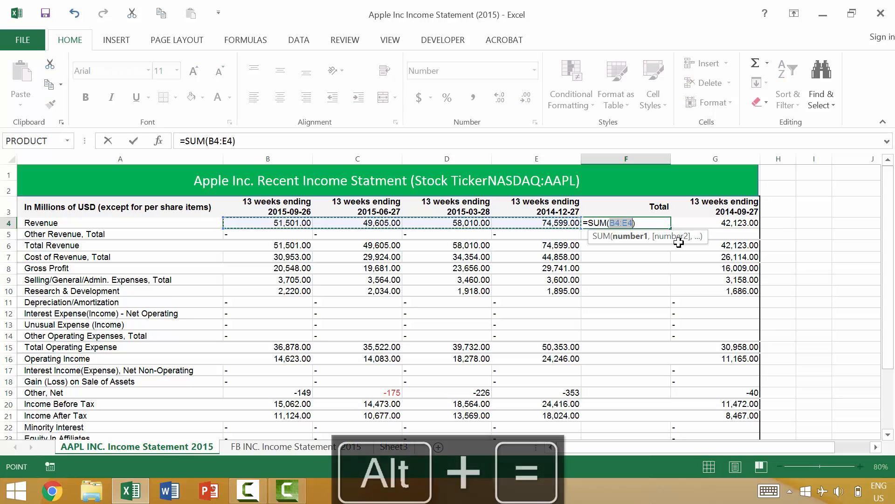
key(Return)
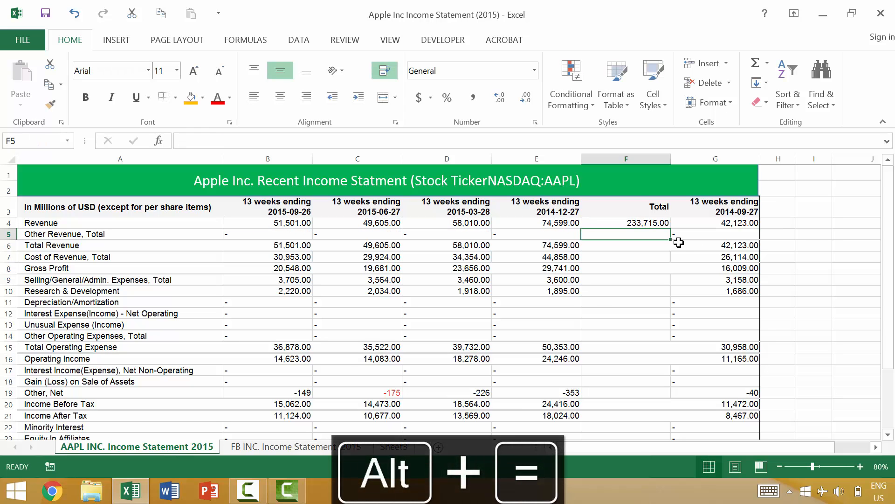
click(665, 221)
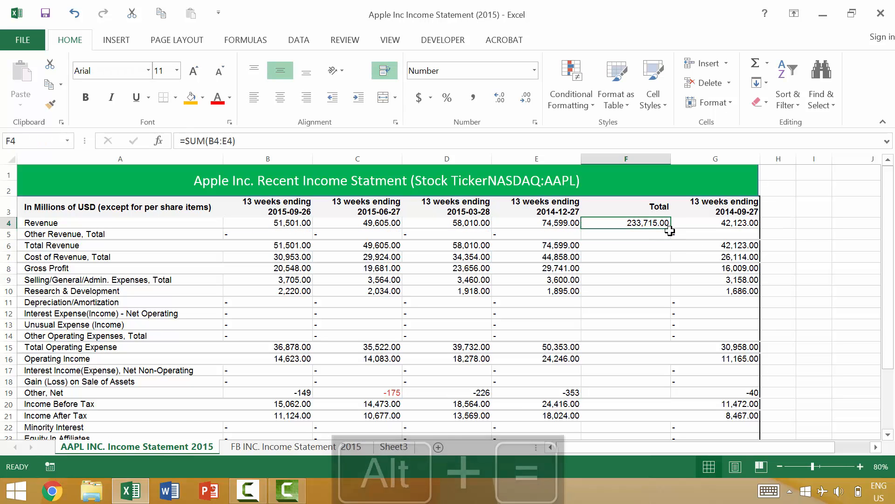
double_click(672, 231)
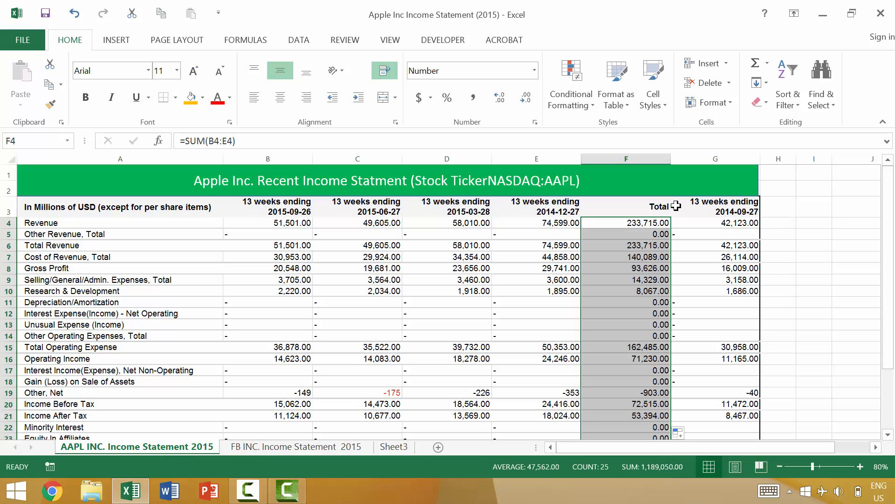
click(875, 246)
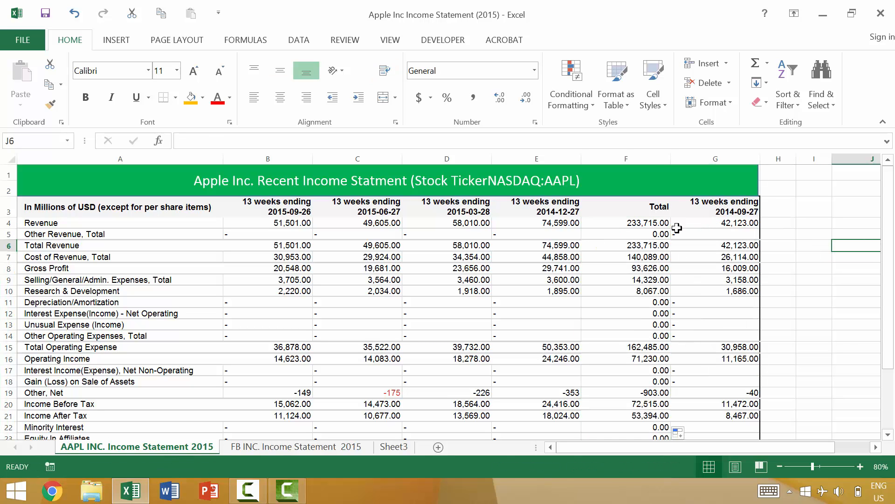
- Insert a whole column before the Total column, and undo the insertion
click(641, 209)
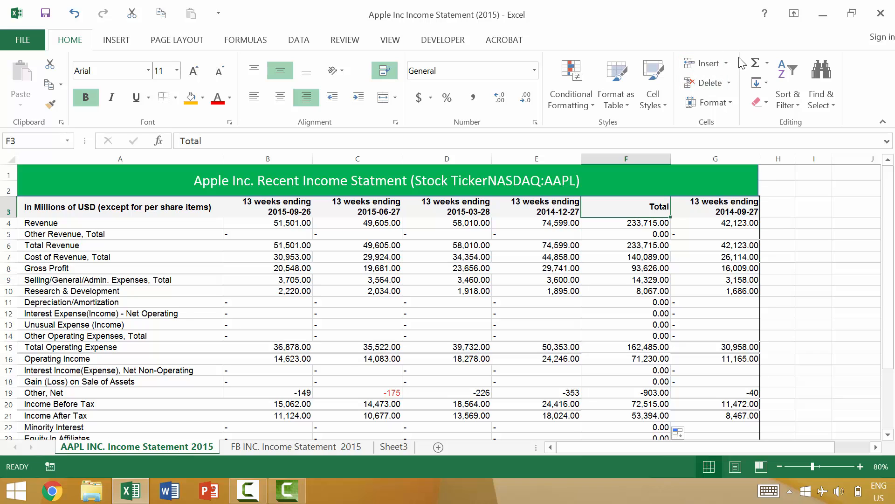
click(726, 66)
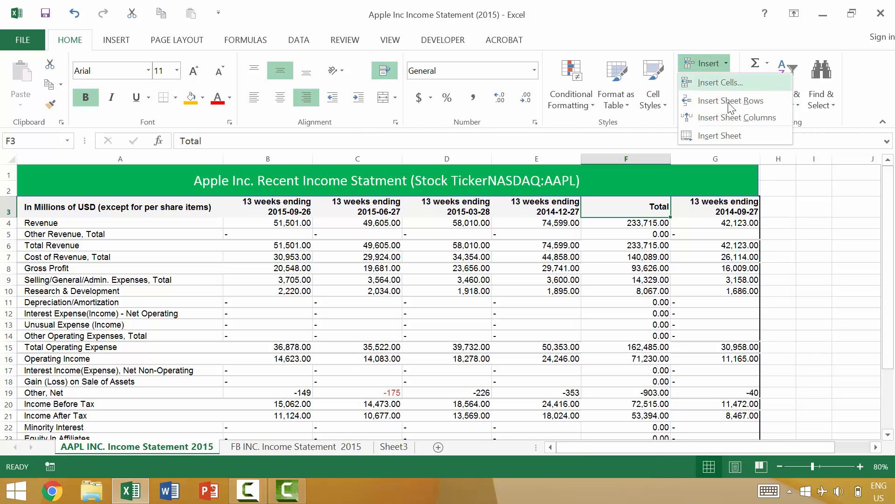
click(650, 156)
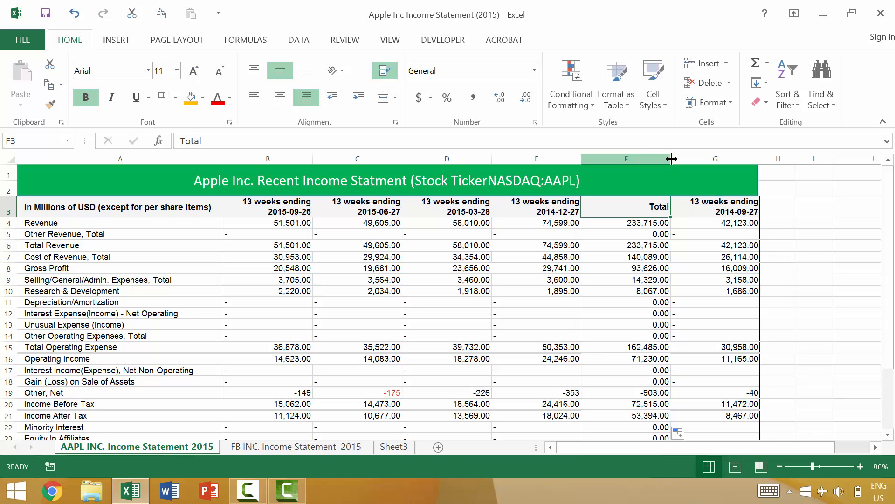
click(642, 157)
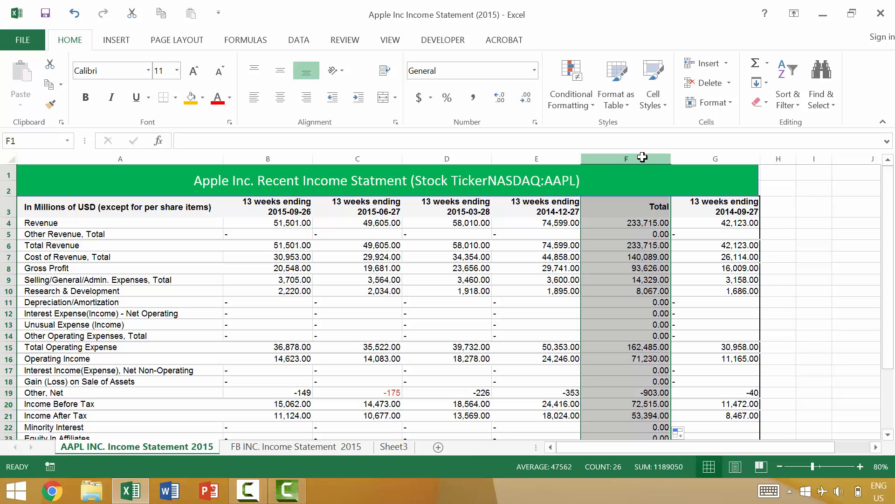
key(ctrl+shift+equal)
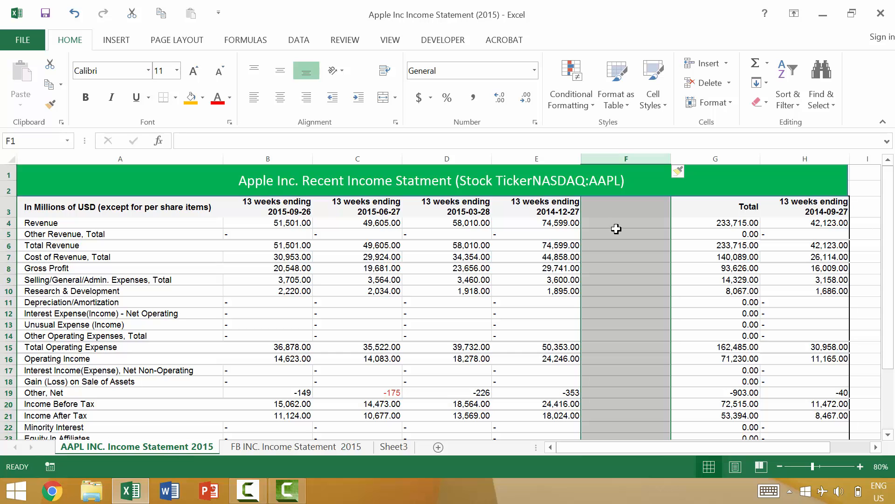
key(ctrl+z)
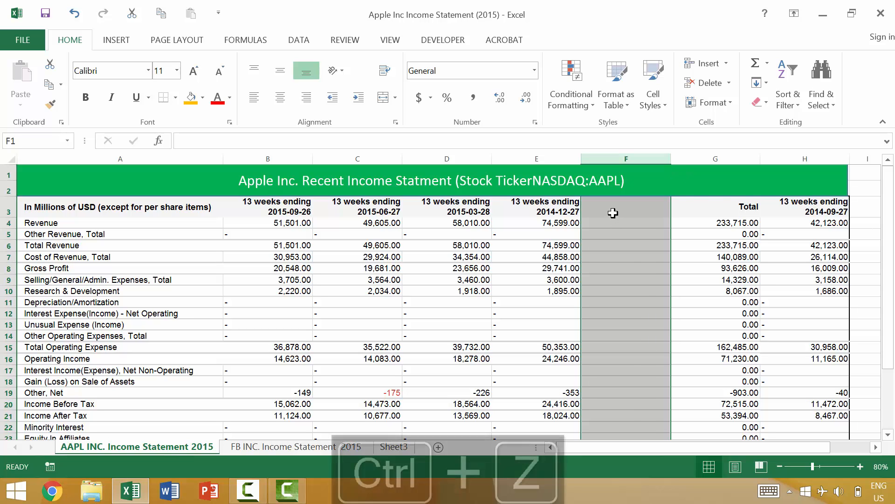
- Insert a blank sheet row above the Total Revenue row
scroll(606, 201, down, 6)
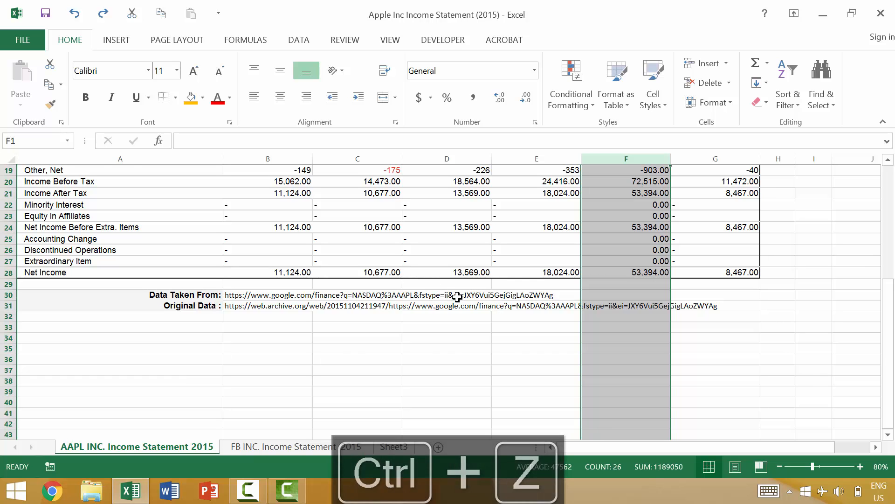
scroll(457, 295, up, 6)
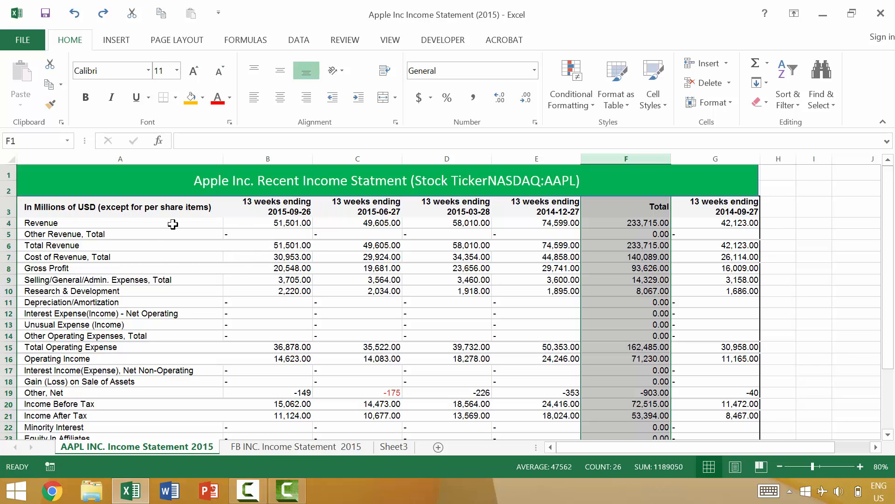
click(212, 243)
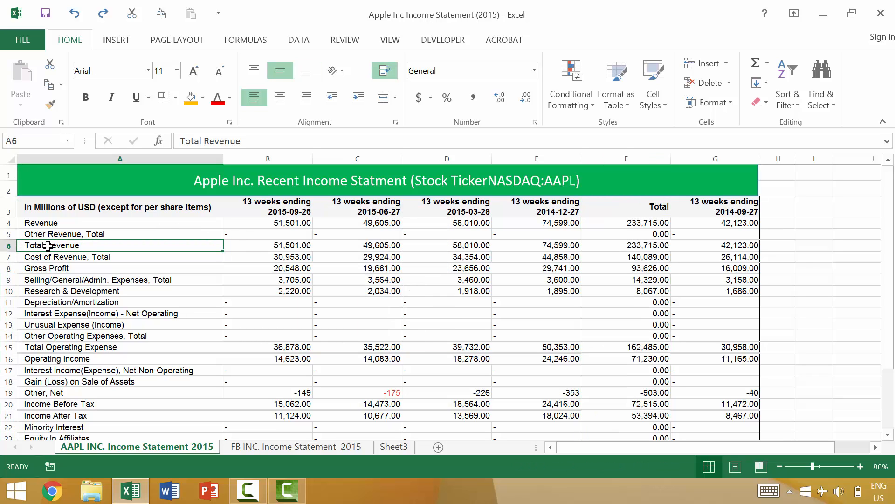
click(3, 244)
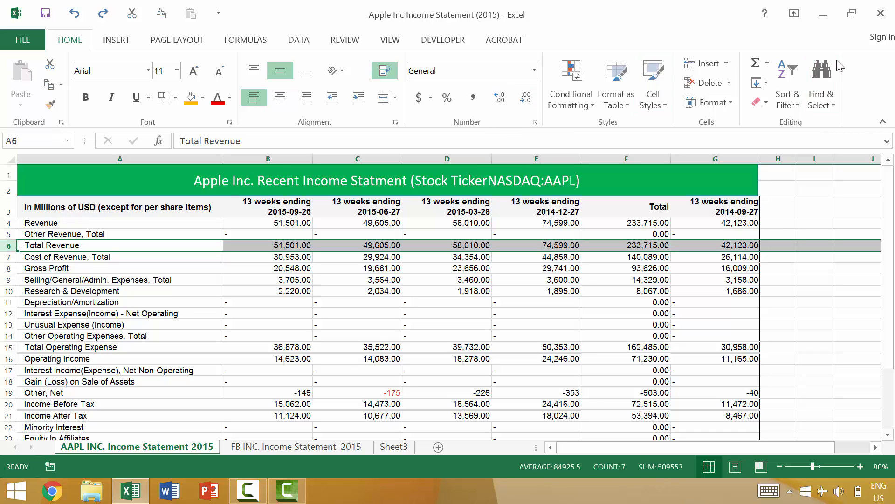
click(726, 64)
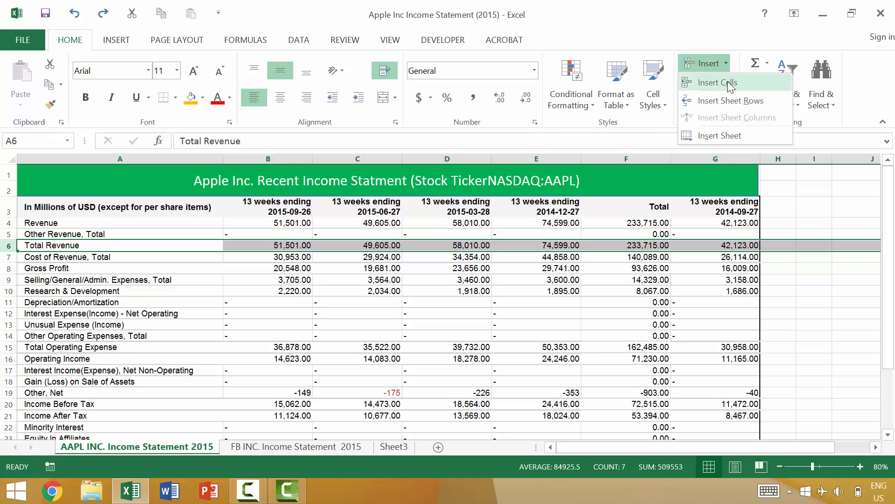
click(731, 98)
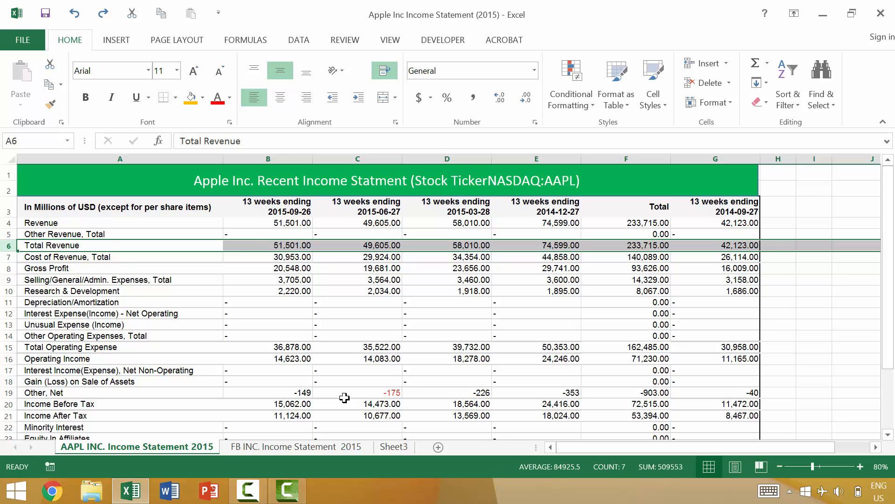
key(ctrl+shift+equal)
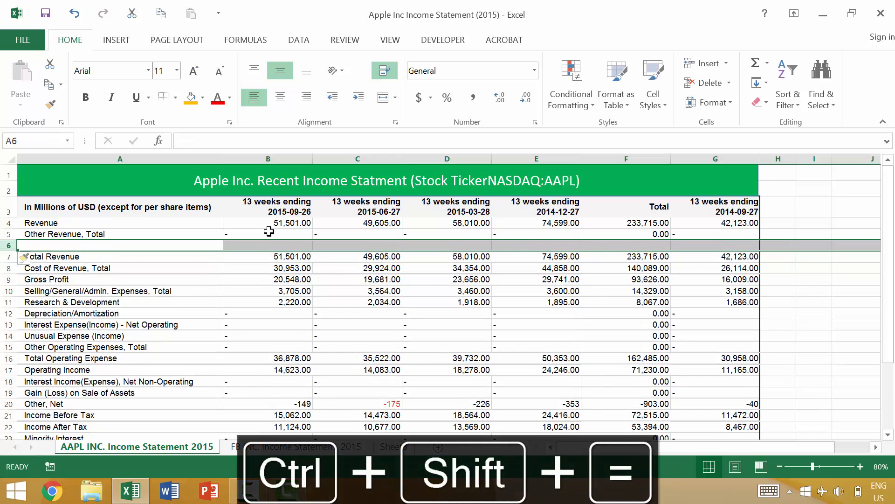
- Sum B4:B5 in cell B6 of the blank row above Total Revenue
click(282, 249)
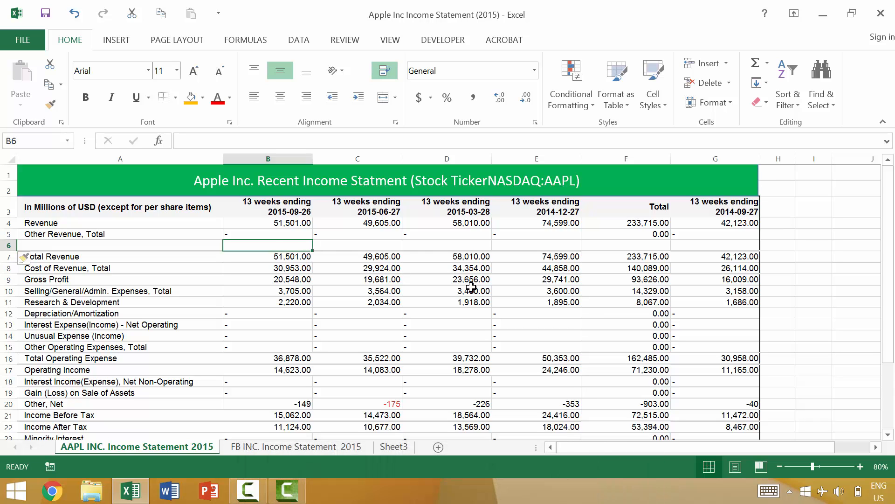
key(alt+equal)
key(Return)
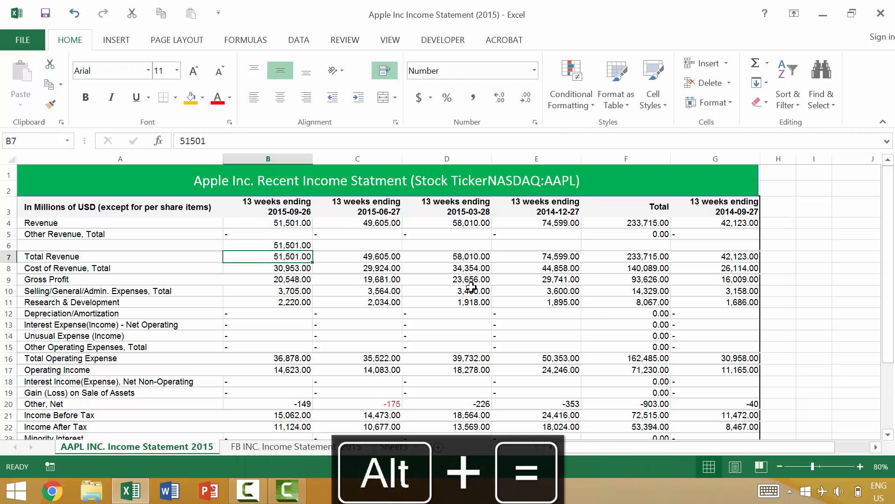
- Try filling the B6 sum formula down column B, and undo the fill
click(305, 245)
double_click(310, 250)
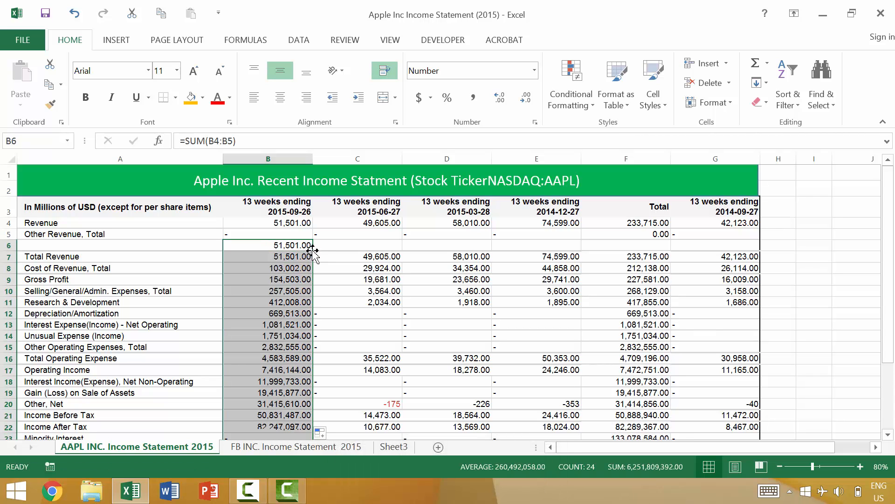
key(ctrl+z)
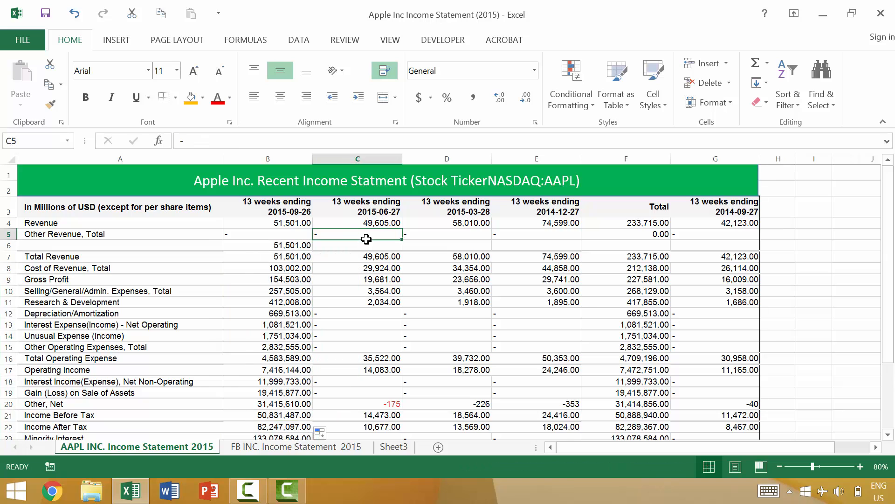
key(ctrl+z)
- Fill the B6 sum formula across row 6 through the Total column, cell F6
drag(313, 250, 646, 245)
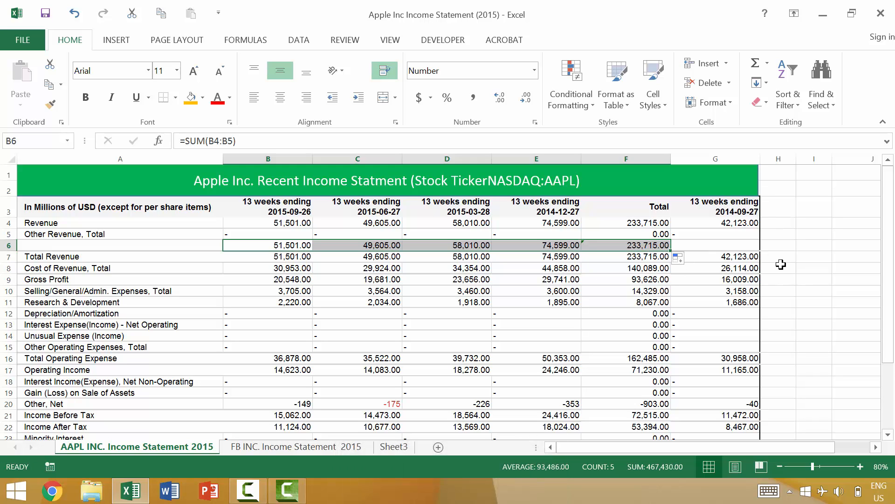
key(shift+Left)
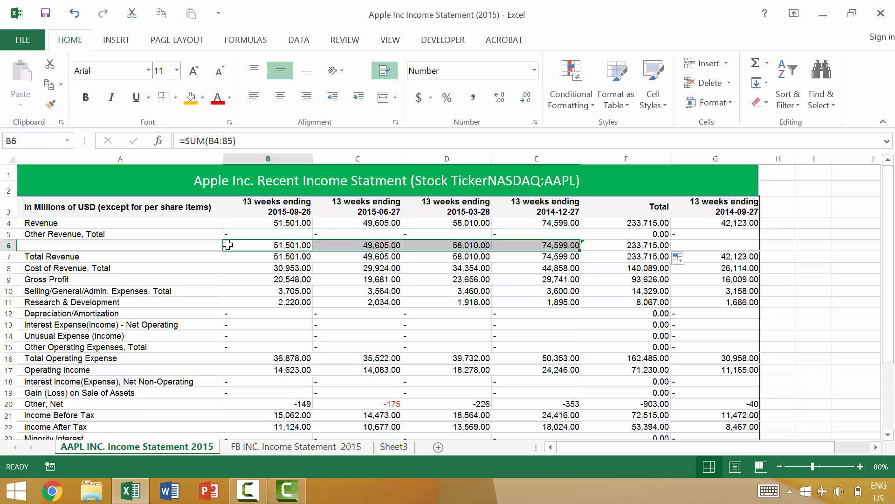
click(228, 244)
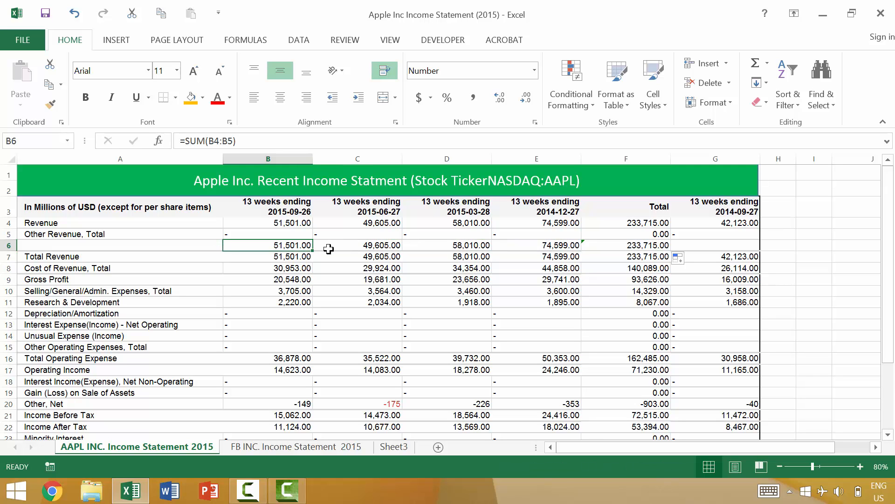
key(ctrl+minus)
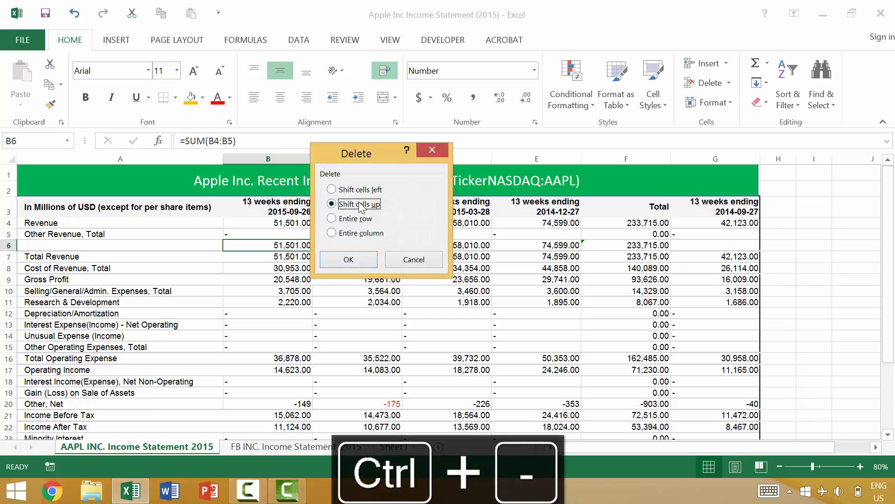
click(361, 219)
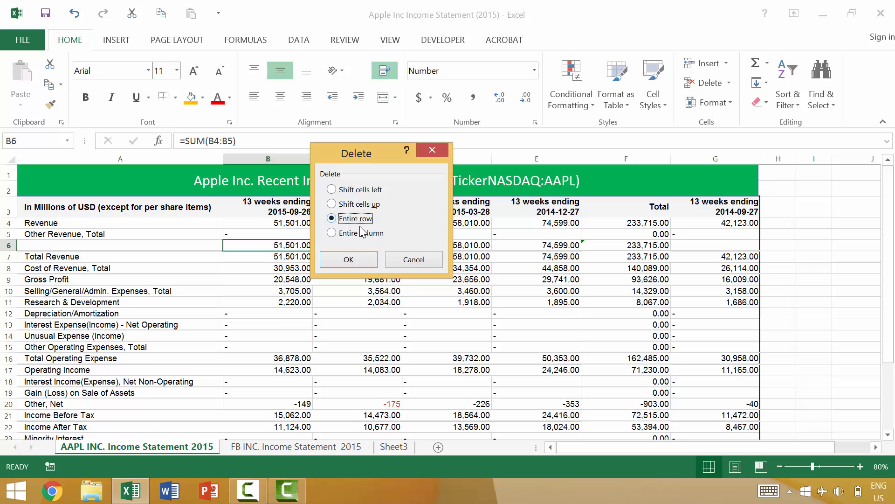
click(364, 236)
click(410, 259)
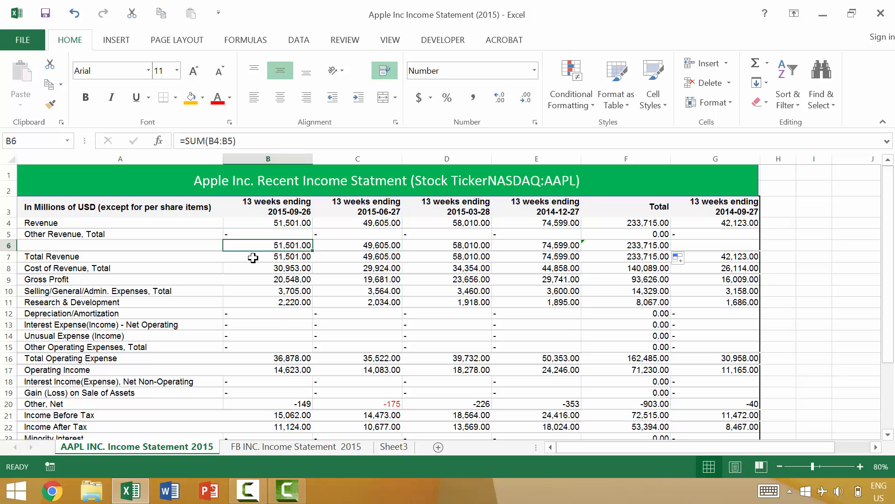
key(ctrl+minus)
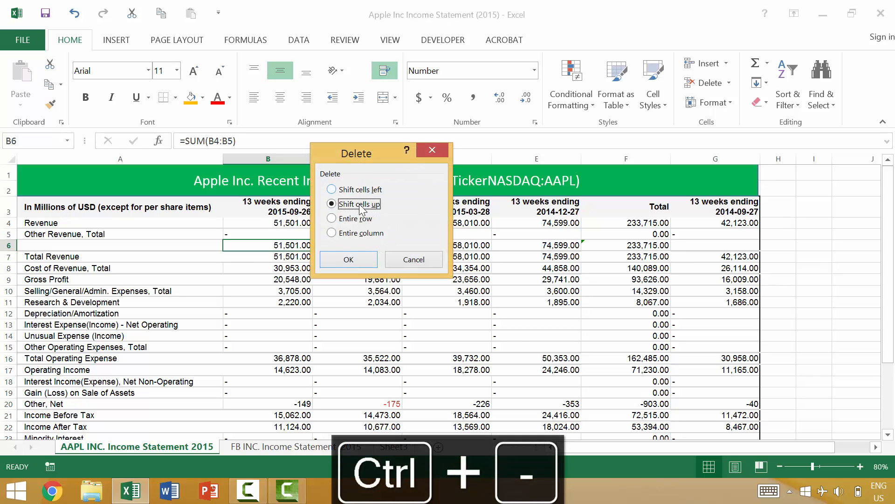
click(362, 222)
key(Escape)
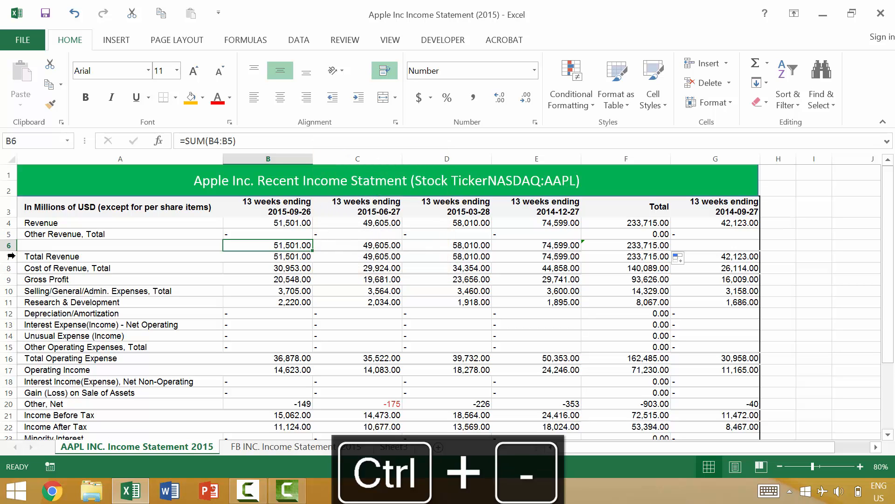
- Delete the entire sheet row 6 holding the unlabelled sums above Total Revenue
click(10, 246)
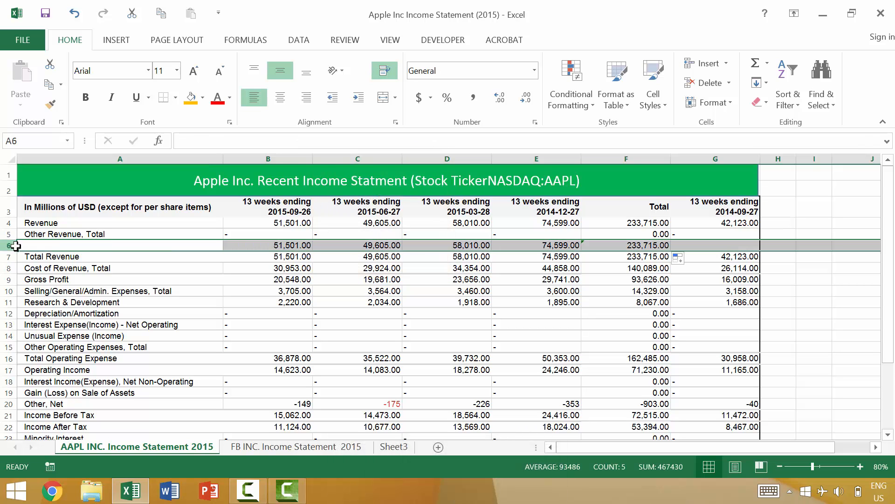
key(ctrl+minus)
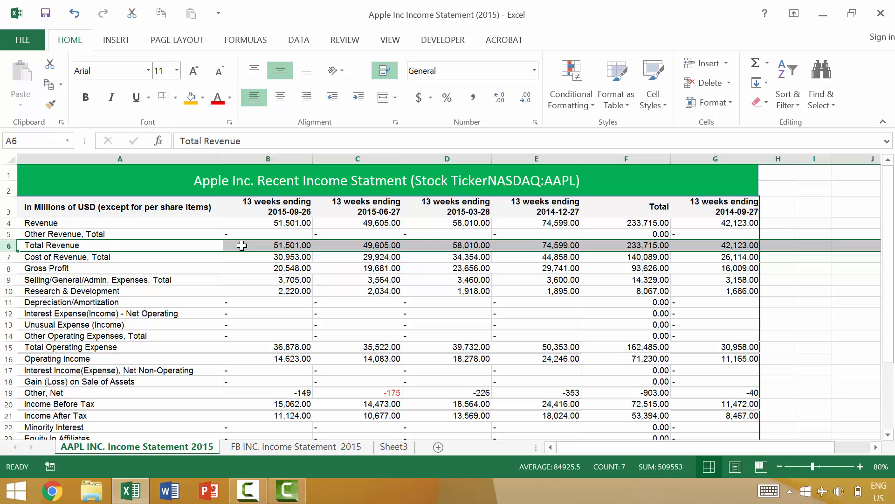
click(606, 234)
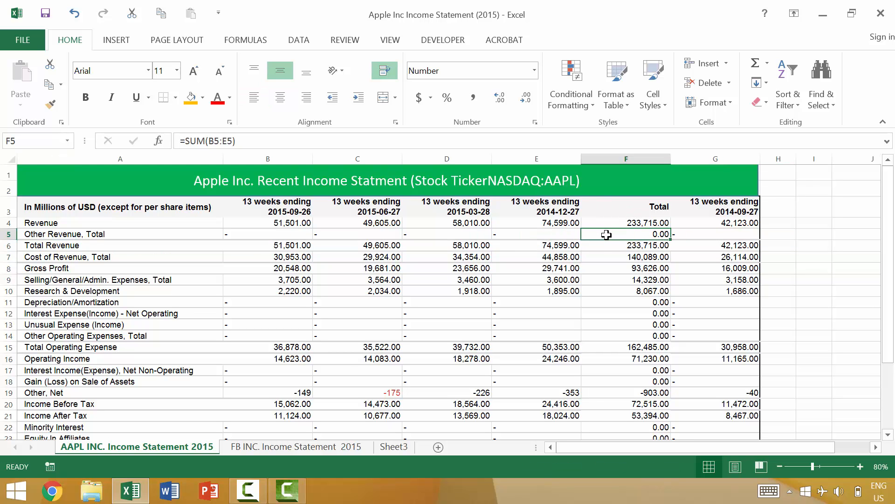
- Delete the entire Total column F from the income statement
click(632, 159)
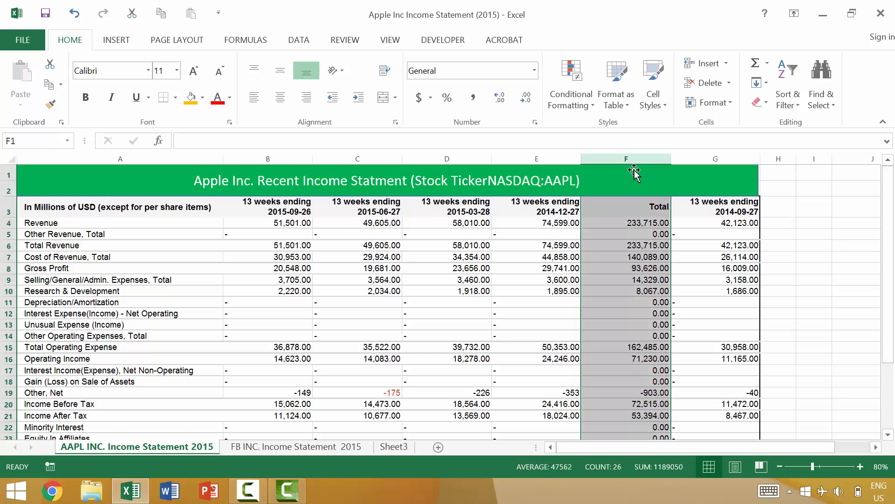
key(ctrl+minus)
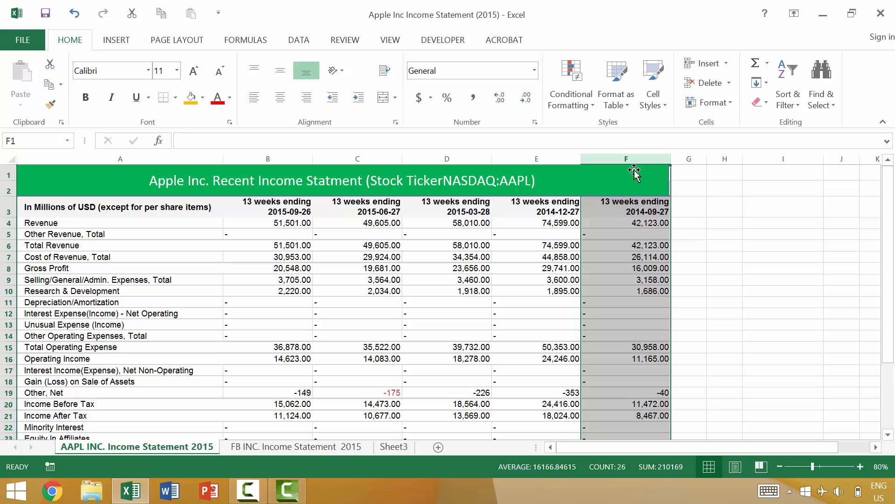
click(728, 234)
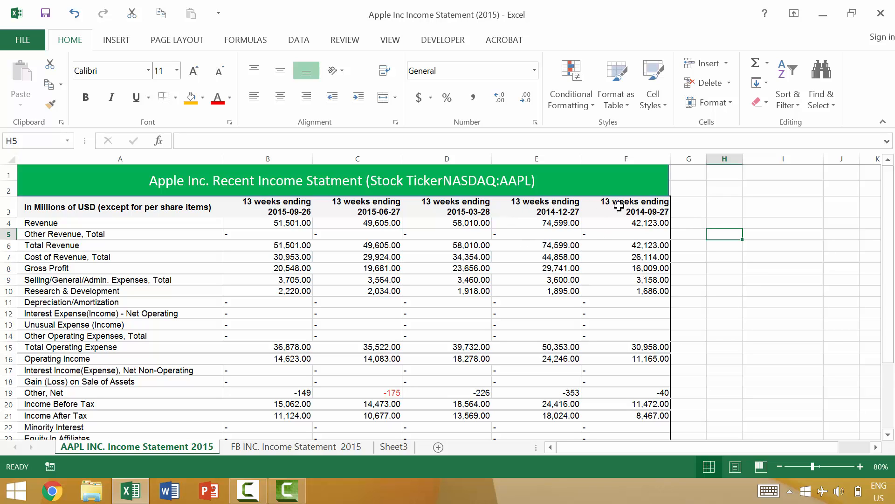
- Try deleting cells F4:F28 below the 2014-09-27 heading with cells shifted left, and undo the deletion
click(634, 222)
scroll(648, 335, down, 4)
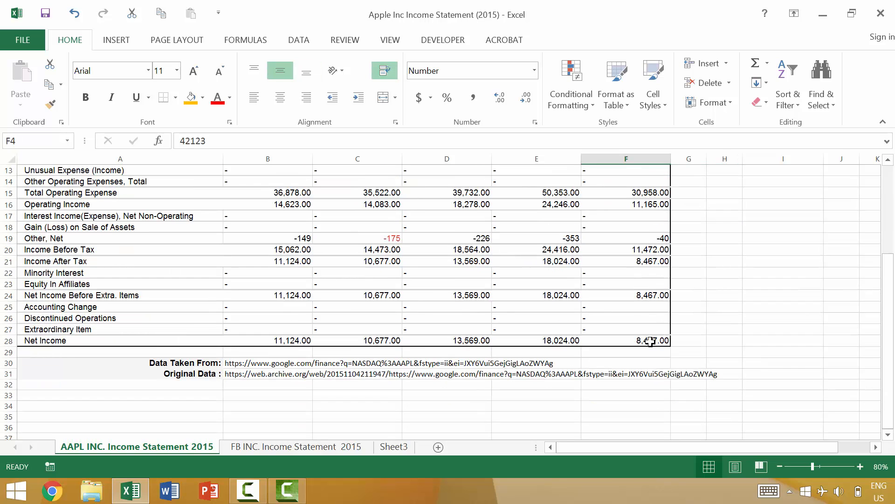
shift+click(650, 341)
scroll(650, 341, up, 4)
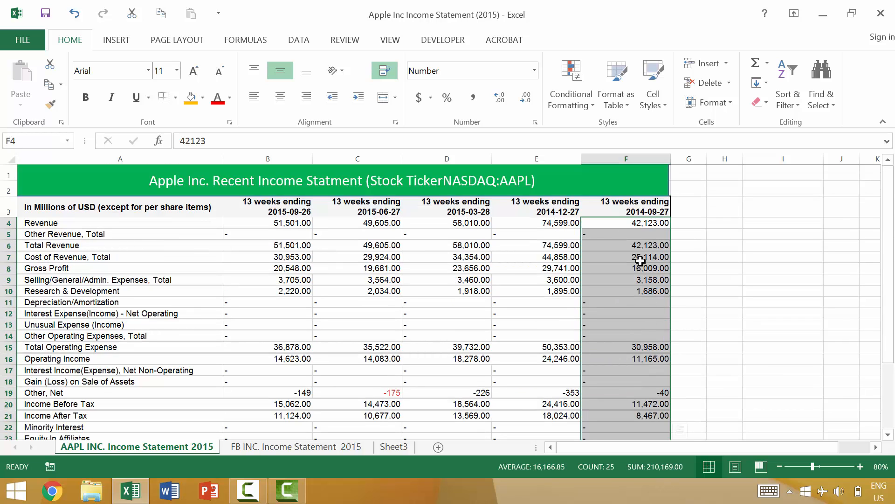
key(ctrl+minus)
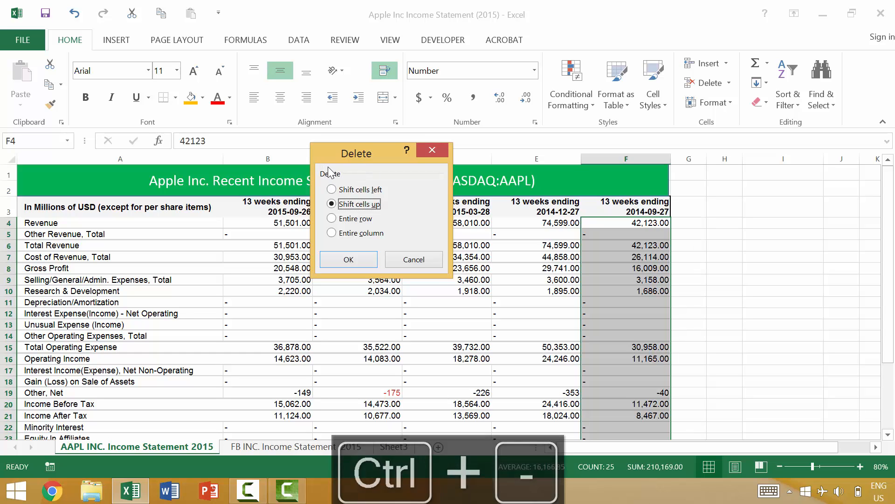
click(360, 189)
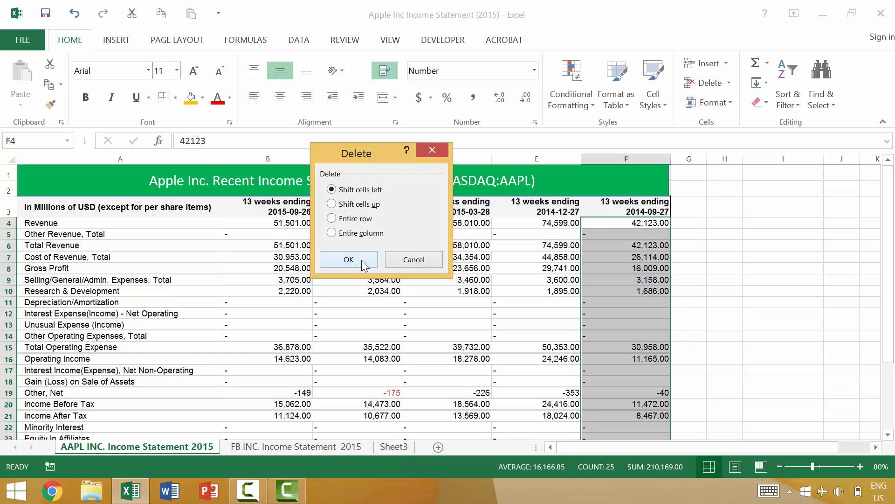
click(349, 259)
scroll(723, 262, down, 4)
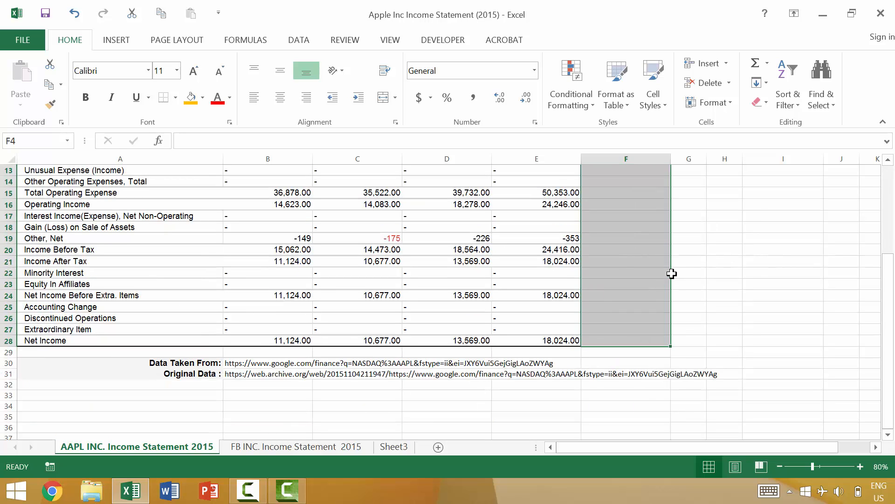
scroll(549, 254, up, 4)
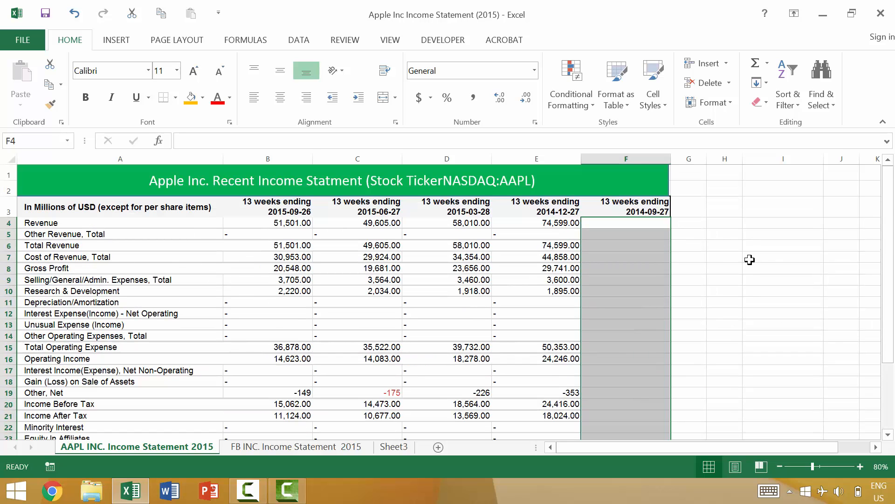
key(ctrl+s)
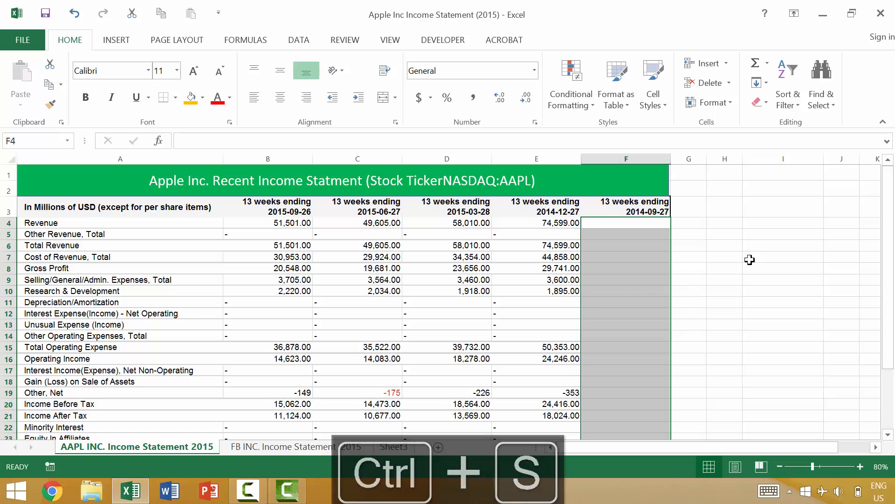
key(ctrl+z)
click(749, 257)
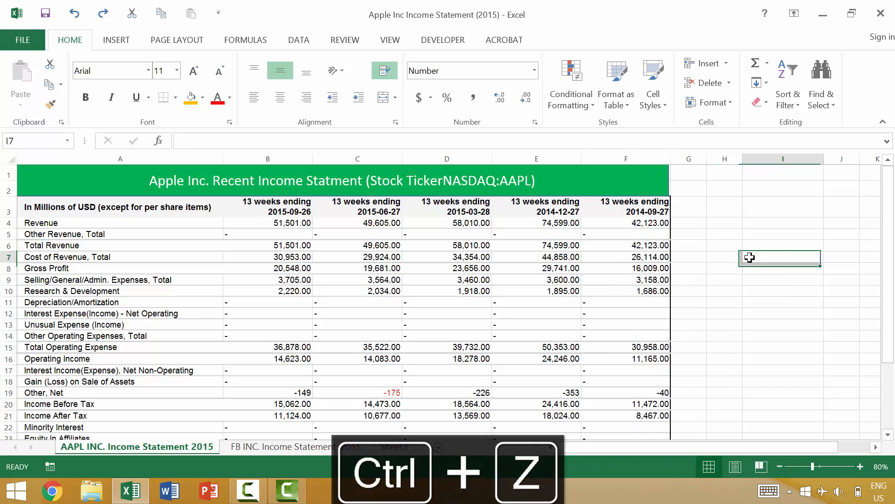
- Save the workbook
key(ctrl+s)
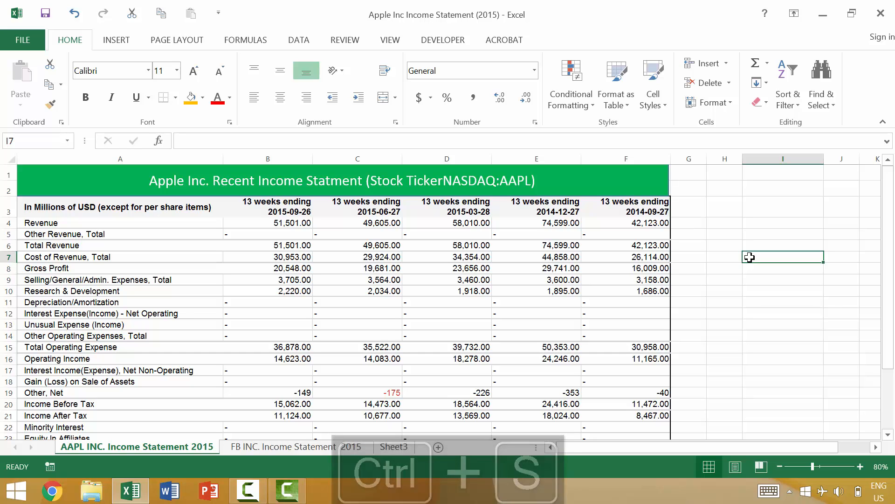
- Try clearing the contents of F4:F28 below the 2014-09-27 heading, and undo the clearing
click(653, 221)
scroll(653, 221, down, 5)
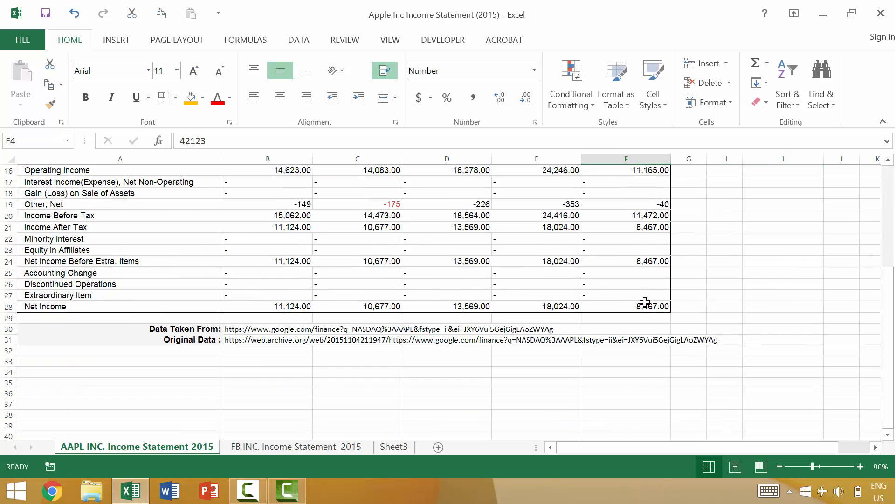
shift+click(645, 299)
shift+click(645, 307)
scroll(672, 301, up, 5)
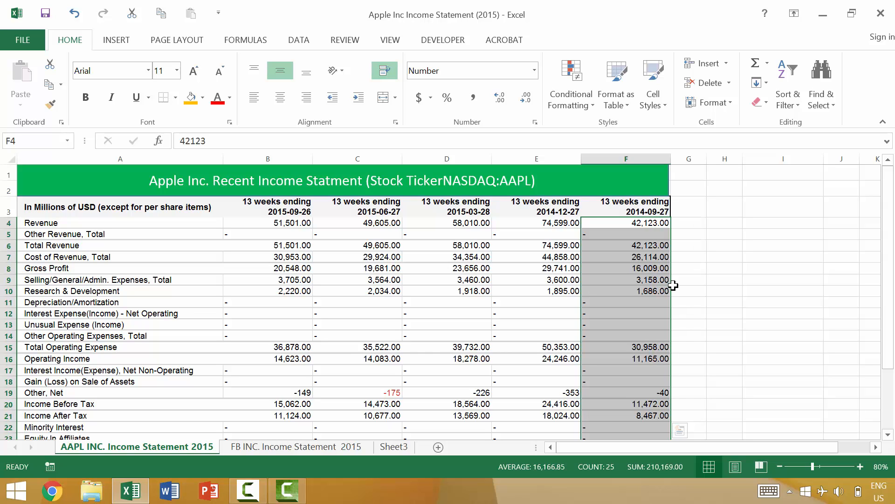
key(Delete)
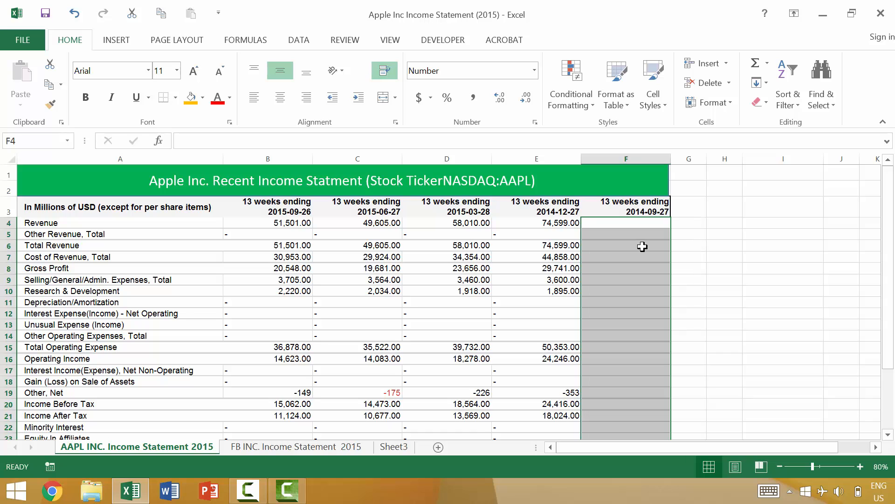
click(689, 226)
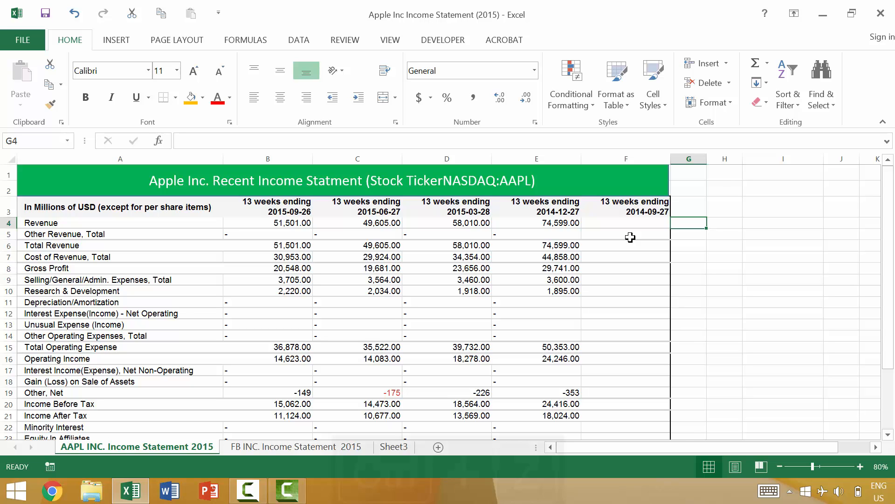
key(ctrl+z)
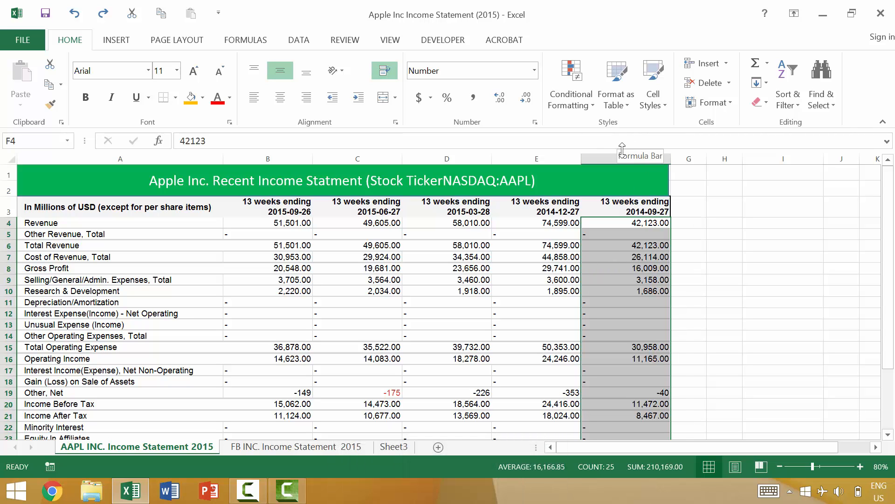
- Review the period-ending dates in the column headings of row 3, from B3 through F3
click(248, 215)
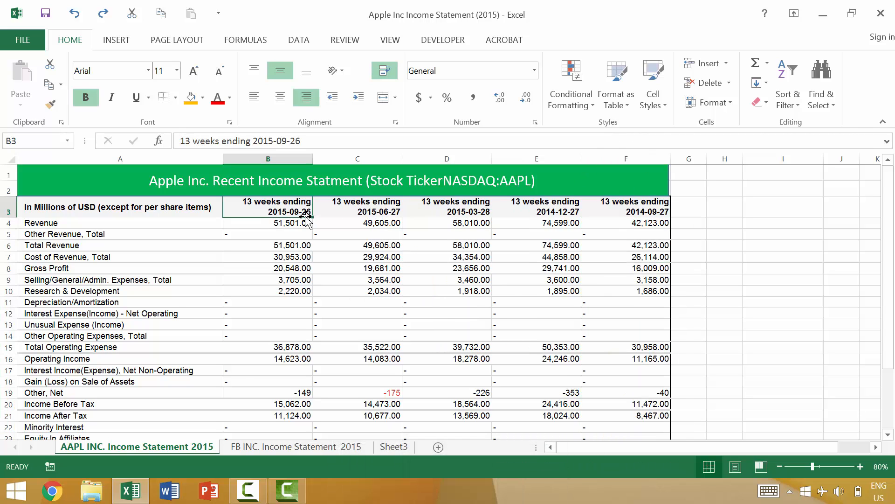
click(378, 210)
drag(384, 212, 278, 208)
key(Escape)
click(355, 209)
click(412, 207)
click(500, 207)
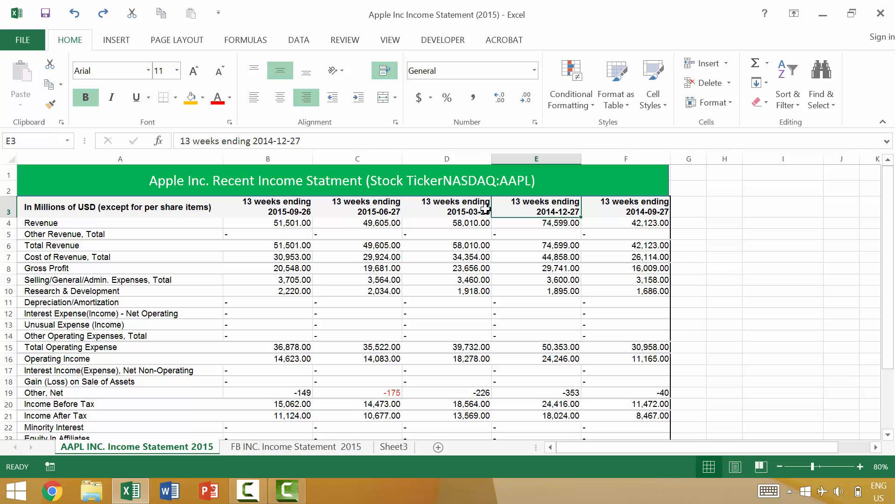
click(653, 211)
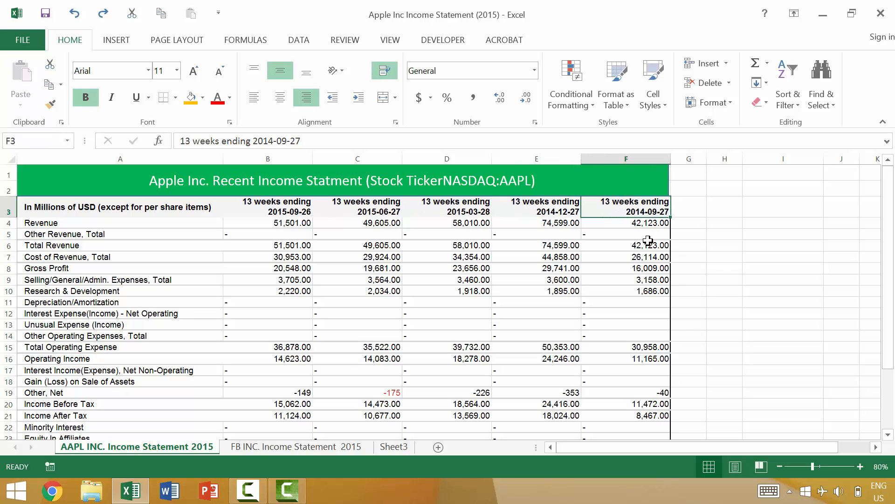
- Try hiding the 2014-09-27 column F, and undo the hiding
click(651, 159)
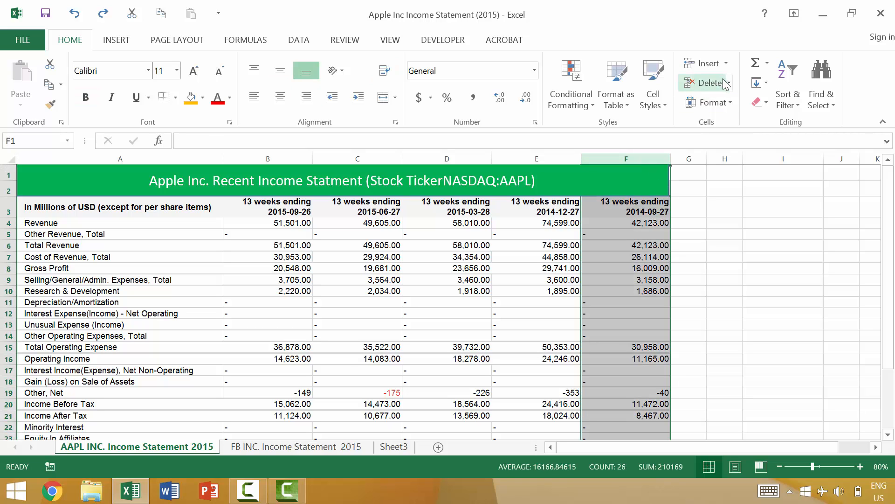
click(734, 102)
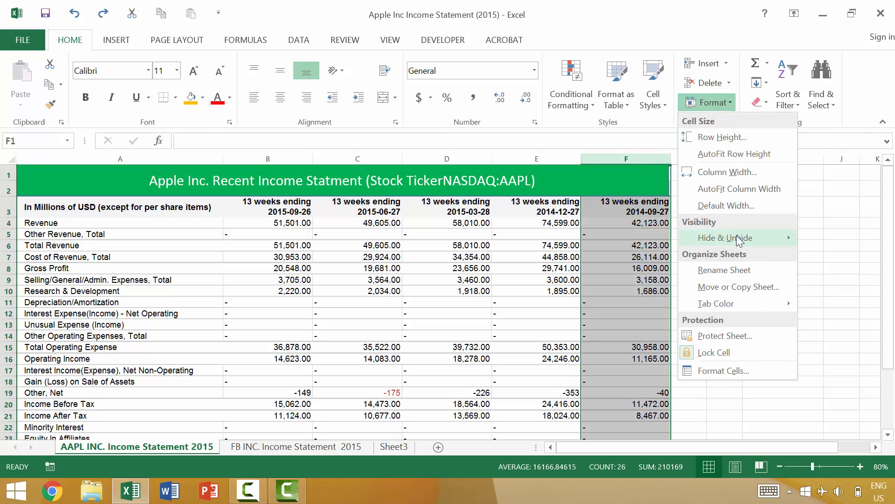
mouse_move(739, 239)
click(646, 251)
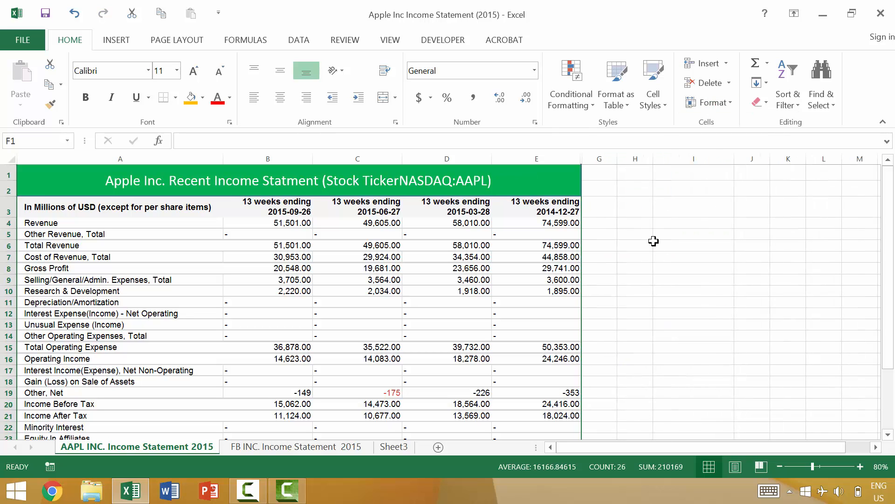
key(ctrl+z)
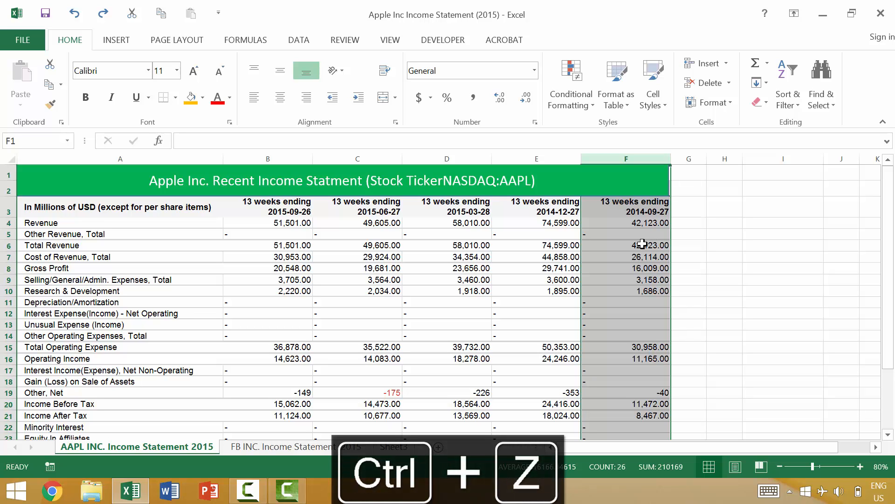
click(637, 232)
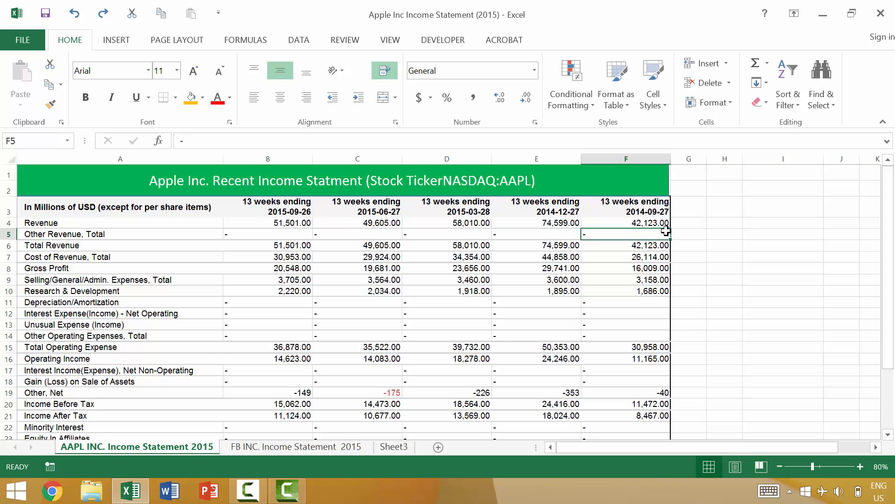
- Try hiding and unhiding the 2014-09-27 column F twice in a row
key(ctrl+0)
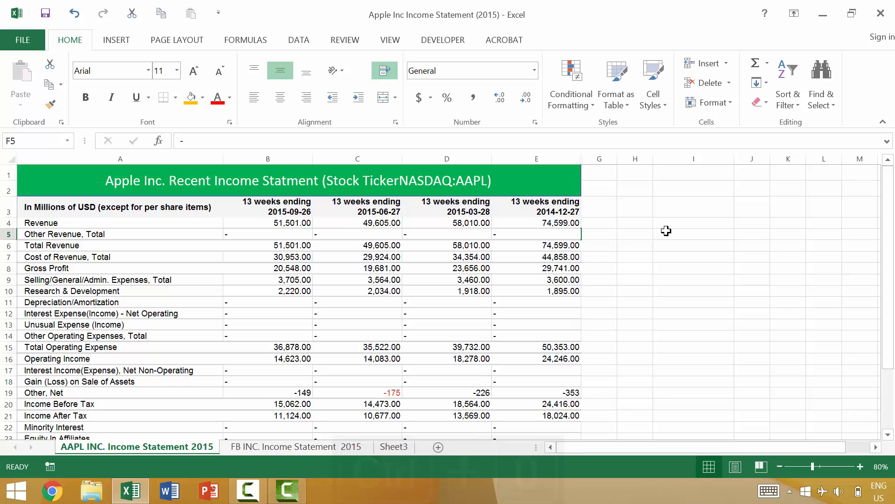
key(ctrl+shift+0)
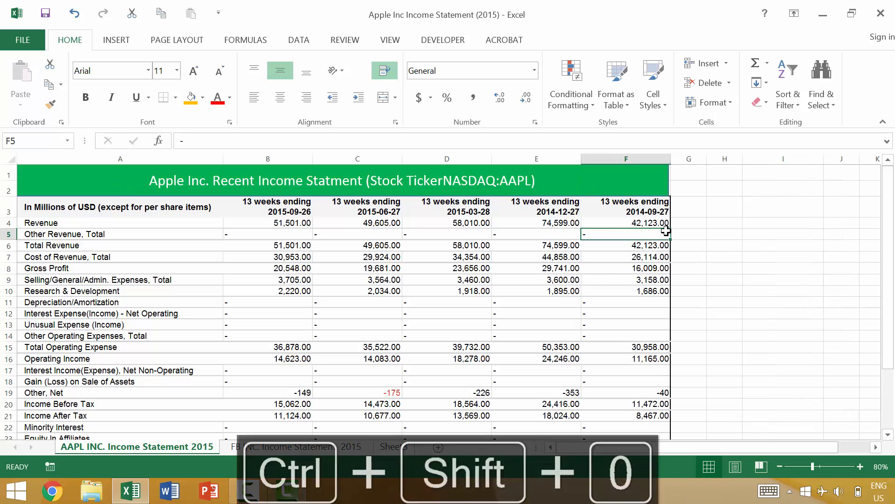
key(ctrl+0)
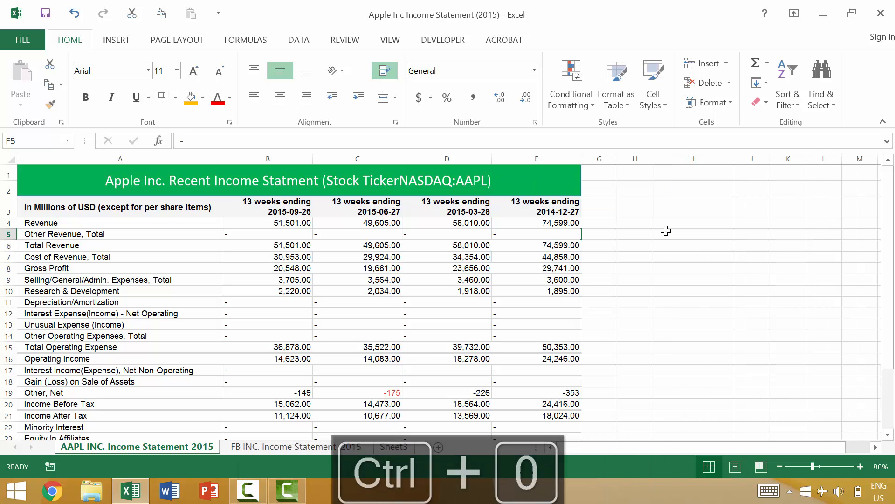
key(ctrl+shift+0)
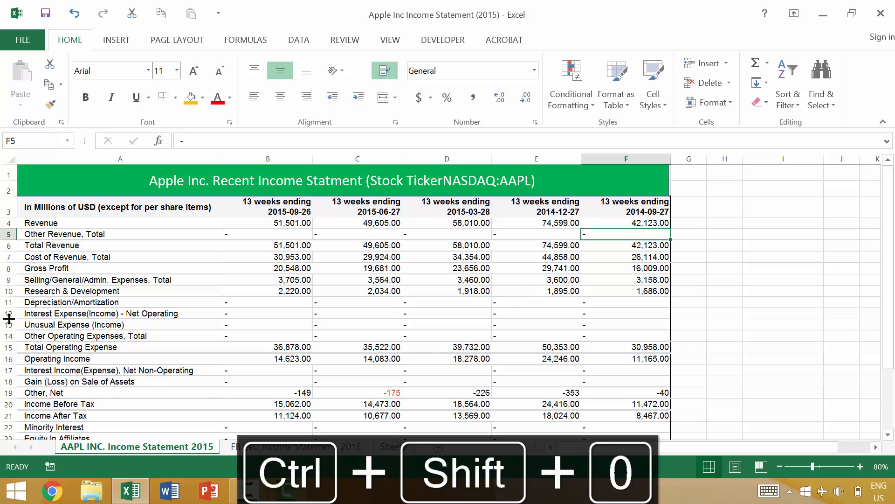
- Try hiding and unhiding rows 9 through 15, from Selling/General/Admin. Expenses to Total Operating Expense, and clear the row selection
click(7, 280)
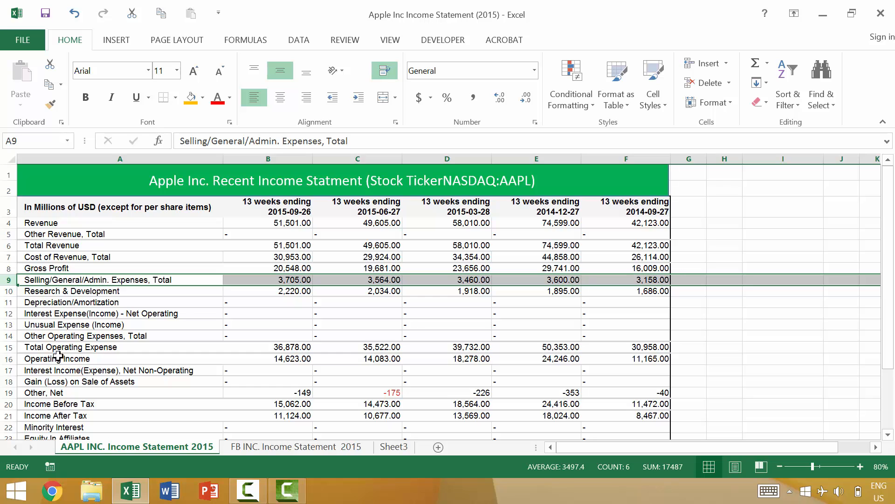
shift+click(9, 347)
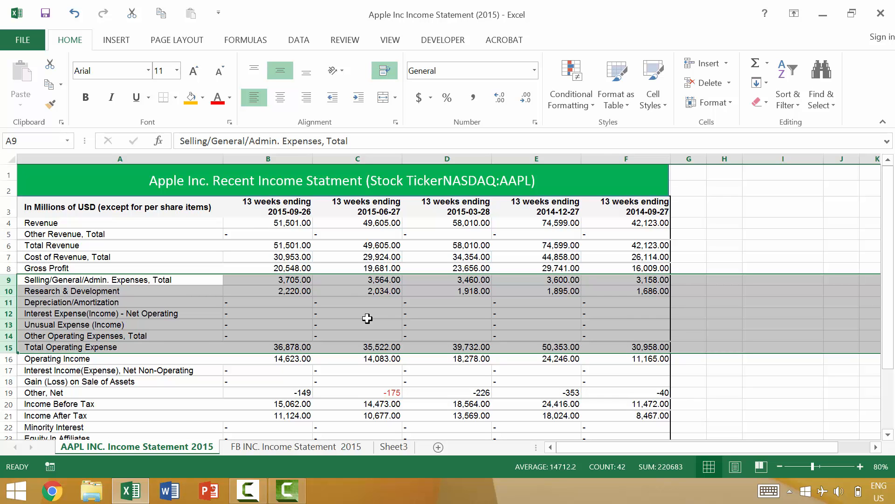
key(ctrl+9)
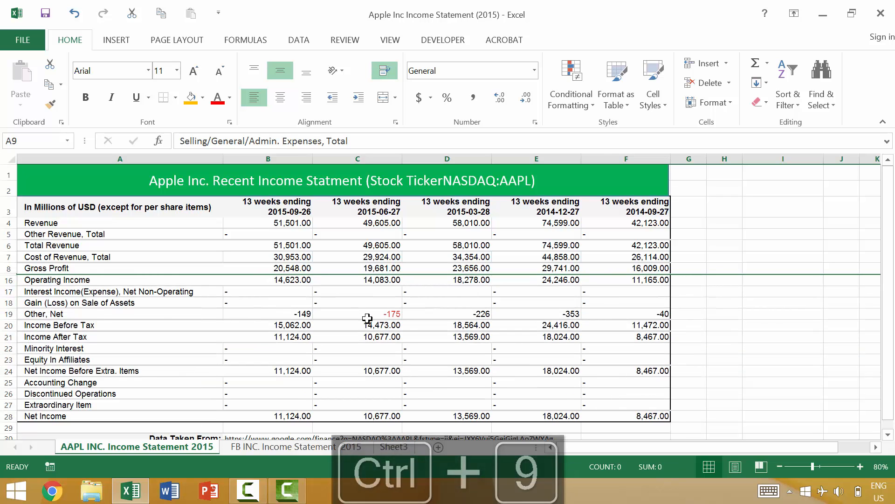
key(ctrl+shift+9)
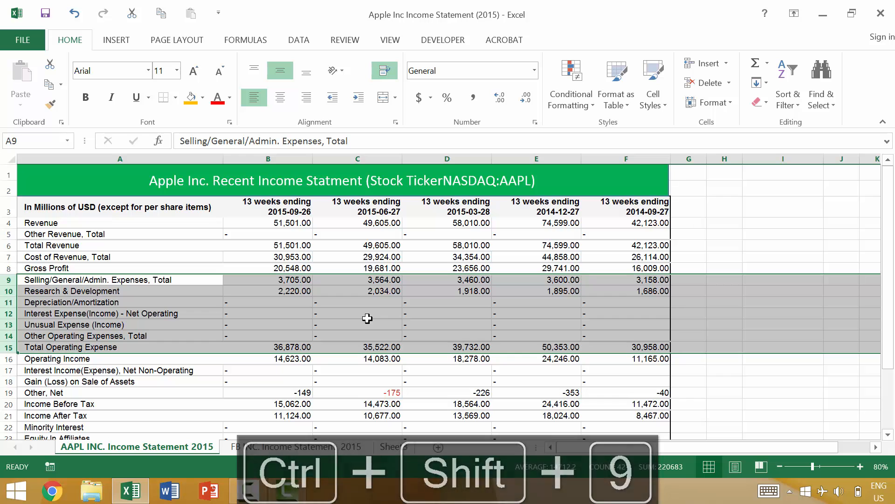
key(ctrl+9)
key(ctrl+shift+9)
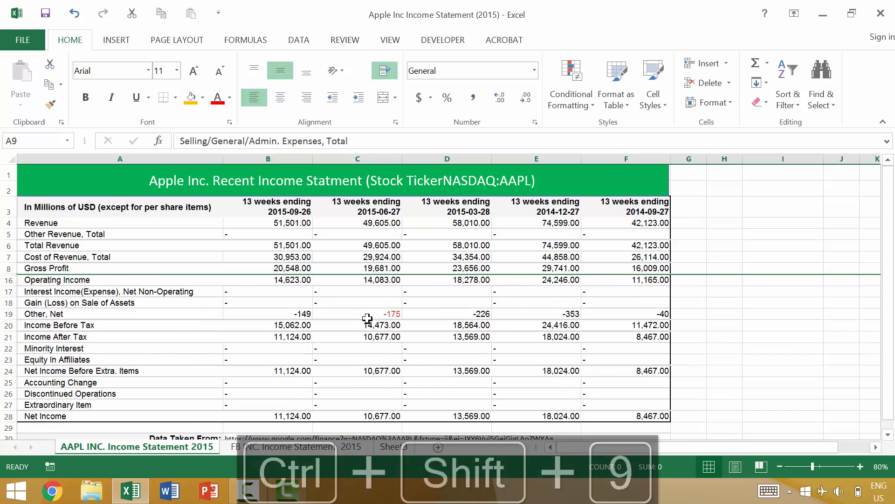
key(ctrl+9)
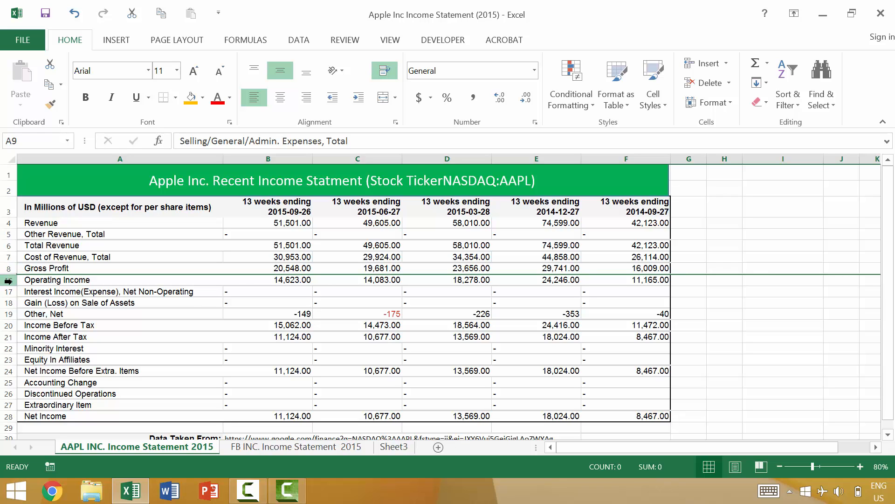
key(ctrl+shift+9)
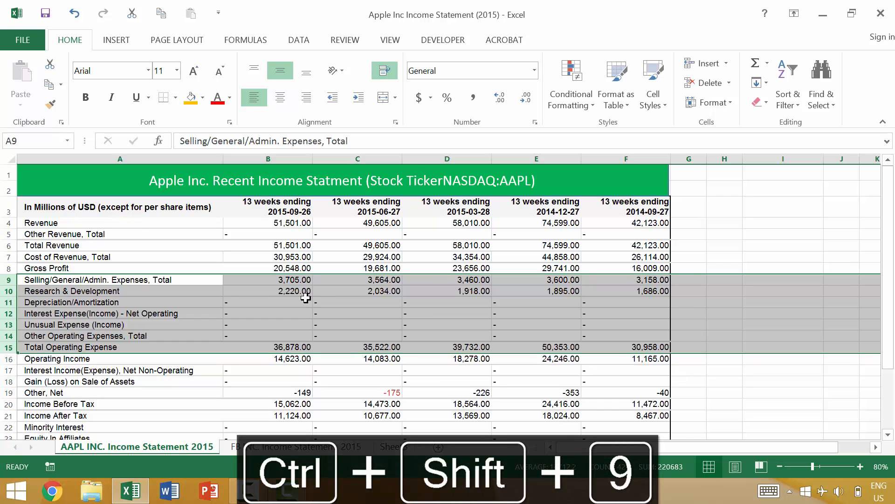
click(304, 302)
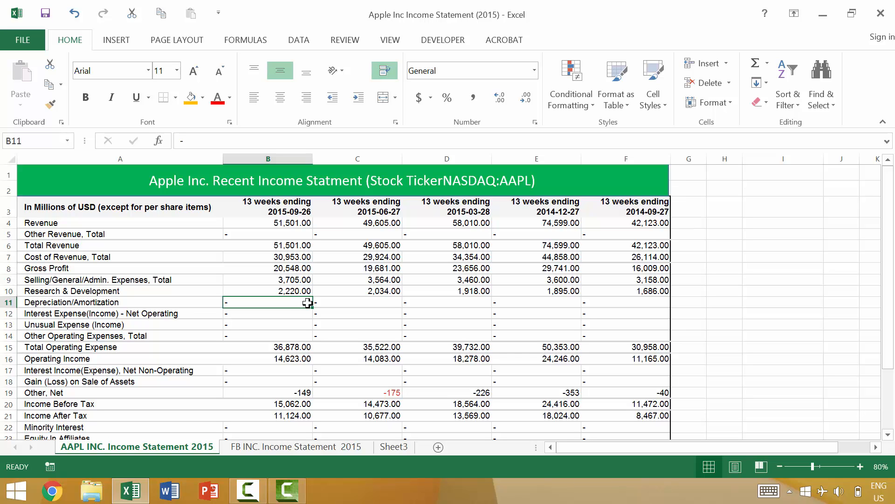
- Try grouping the 2014-09-27 column F, collapsing and expanding the group, and undo the grouping
scroll(307, 302, down, 1)
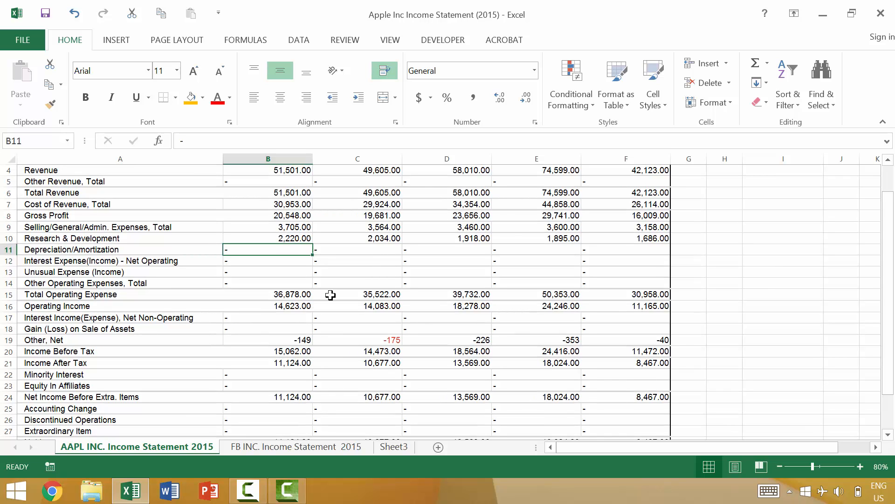
scroll(373, 279, up, 1)
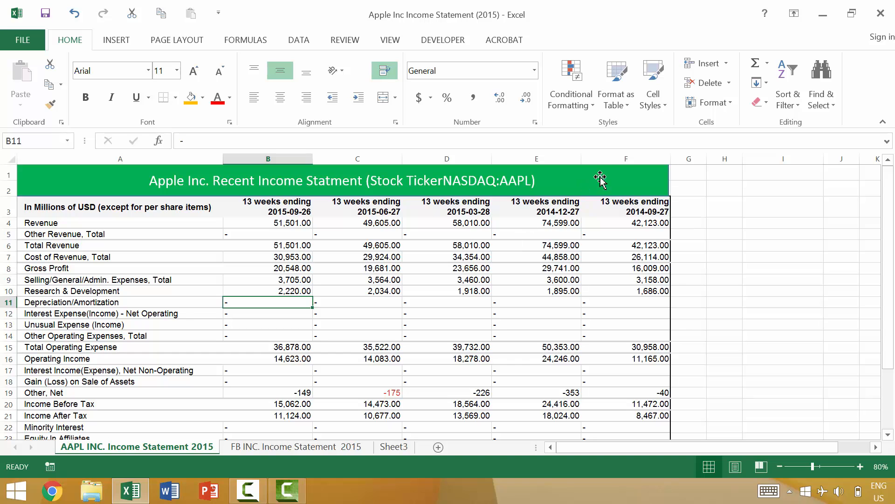
click(612, 157)
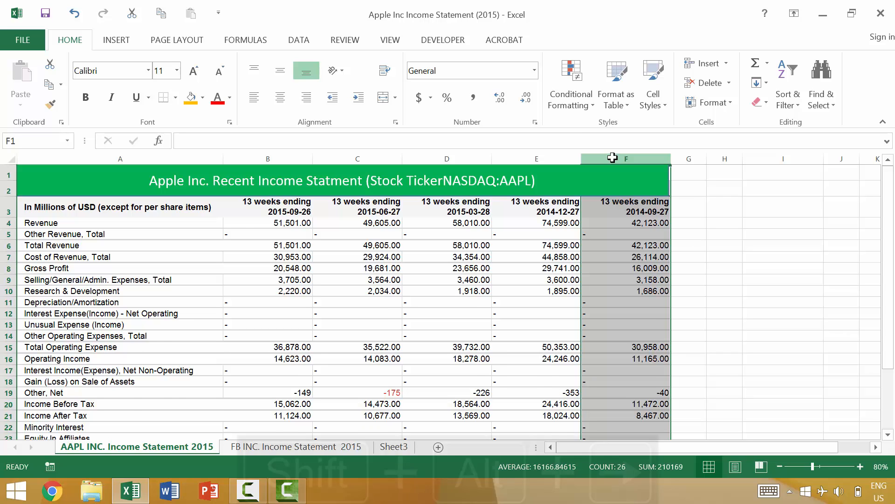
key(shift+alt+Right)
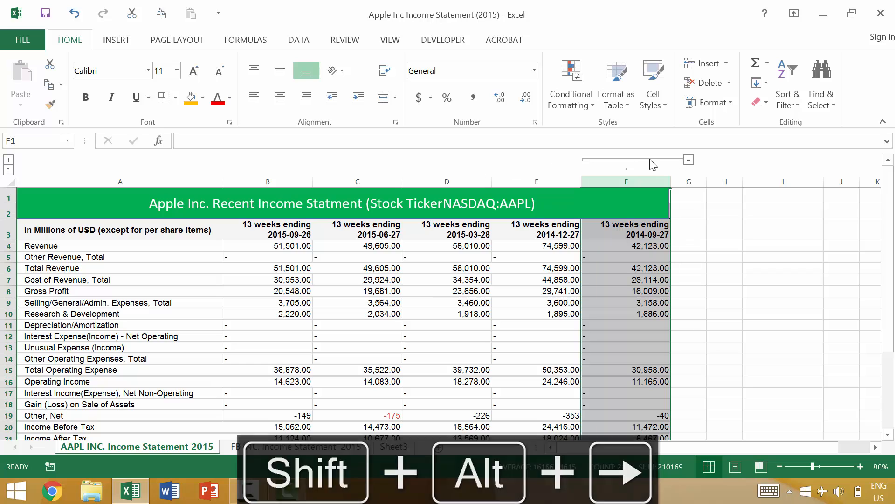
click(688, 160)
click(603, 163)
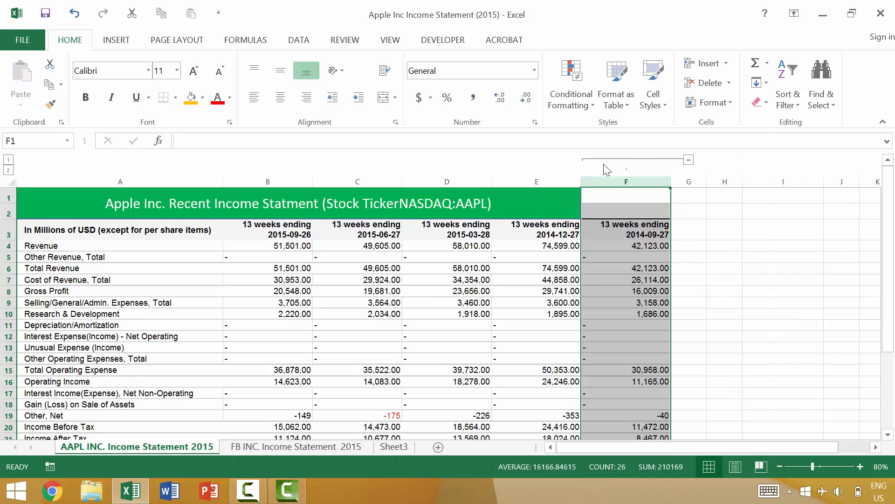
click(689, 160)
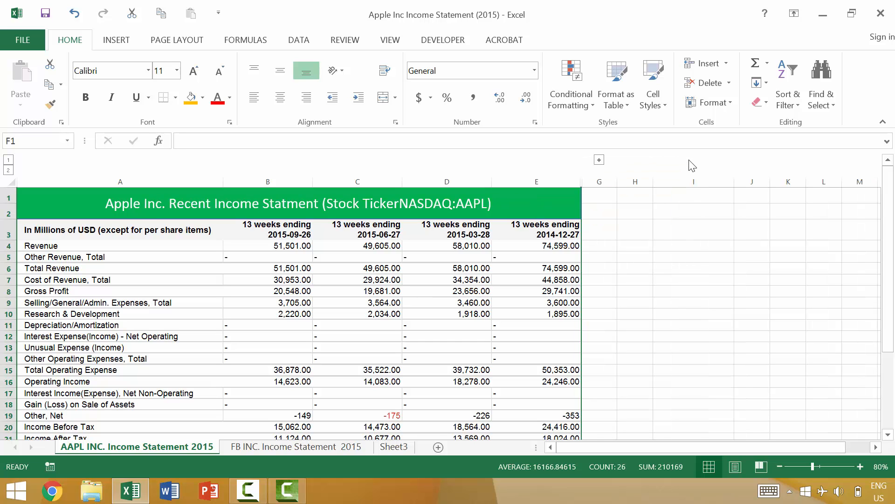
key(ctrl+z)
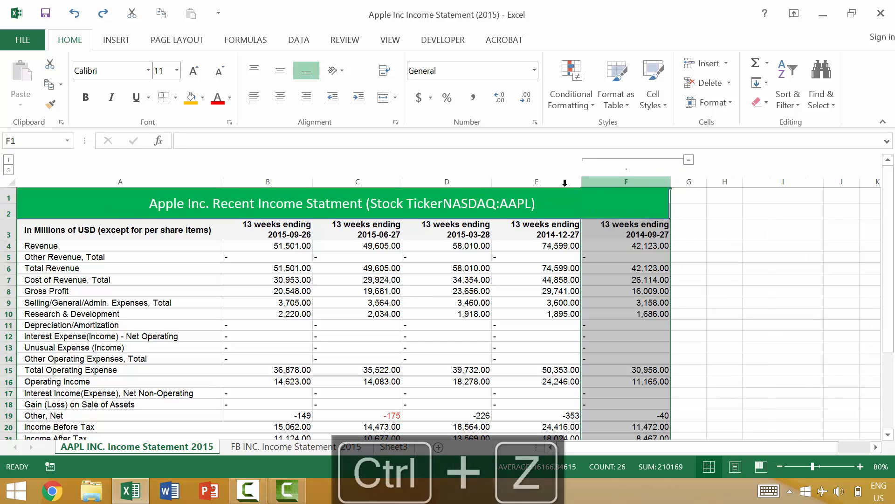
key(ctrl+z)
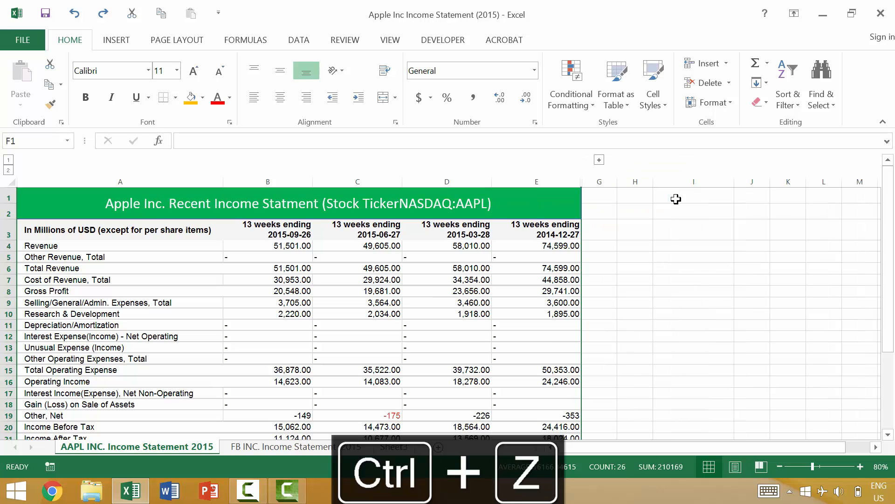
key(ctrl+z)
key(ctrl+z)
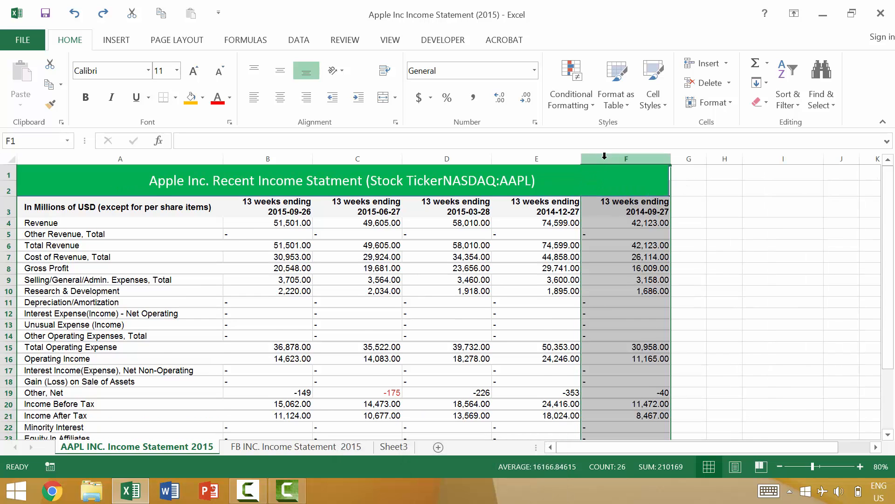
- Insert a new column before the 2014-09-27 column and enter the heading "4 Quarter Total" in F3
key(ctrl+shift+equal)
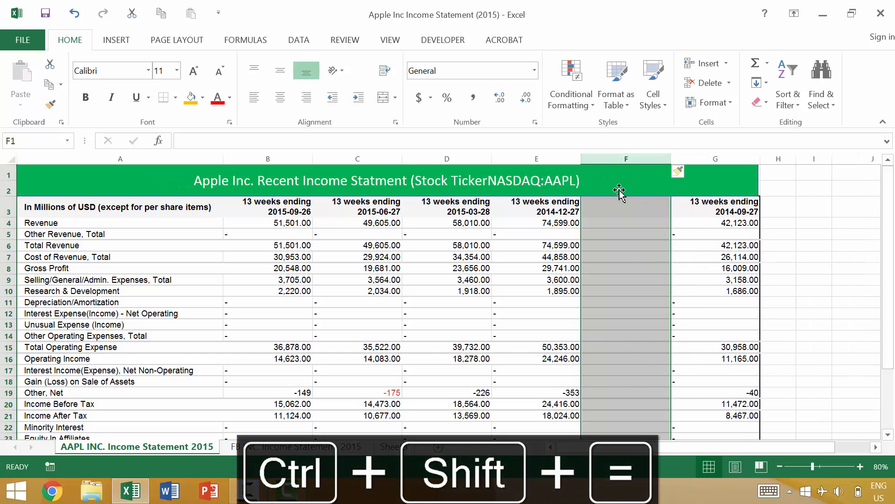
click(625, 209)
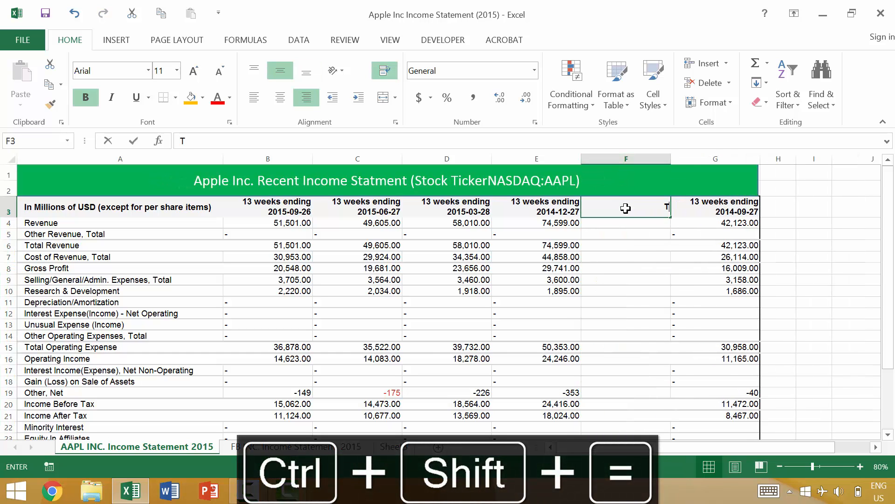
text(Total)
key(BackSpace)
key(BackSpace)
key(BackSpace)
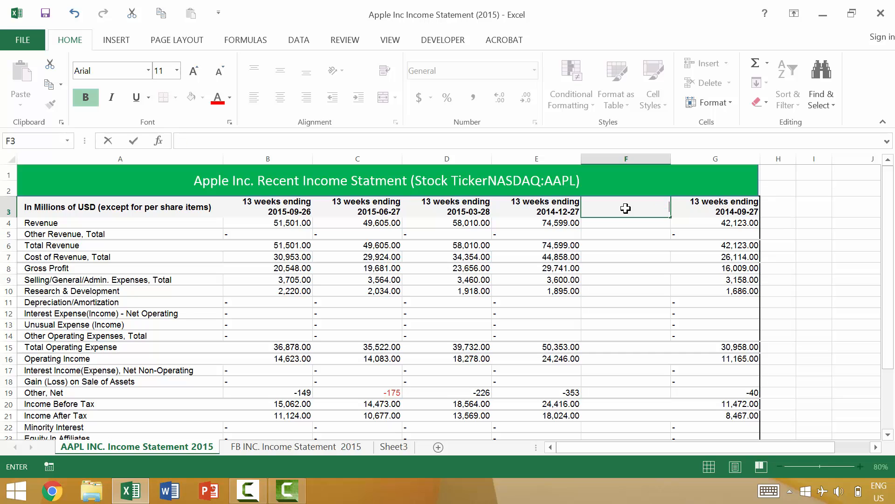
text(4 Wuar)
key(BackSpace)
key(BackSpace)
key(BackSpace)
key(BackSpace)
key(BackSpace)
text(Qua)
key(BackSpace)
text(Wuar)
key(BackSpace)
key(BackSpace)
key(BackSpace)
key(BackSpace)
key(BackSpace)
text(Quarter Total)
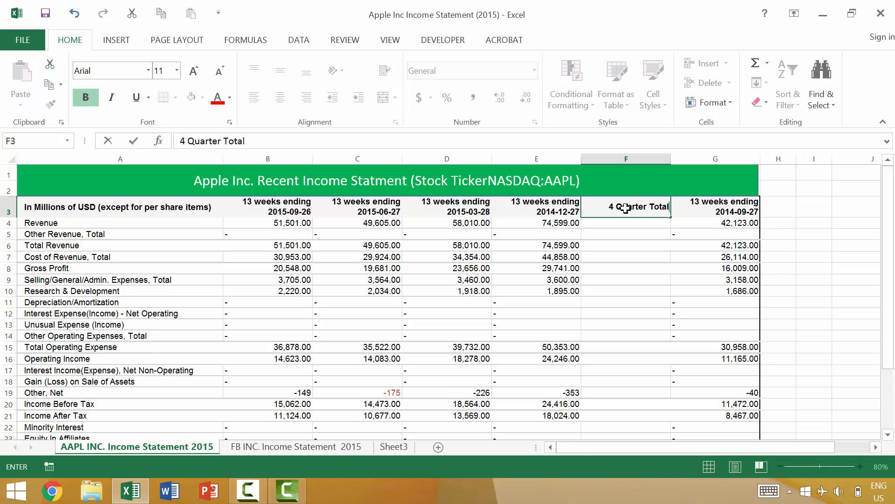
key(Return)
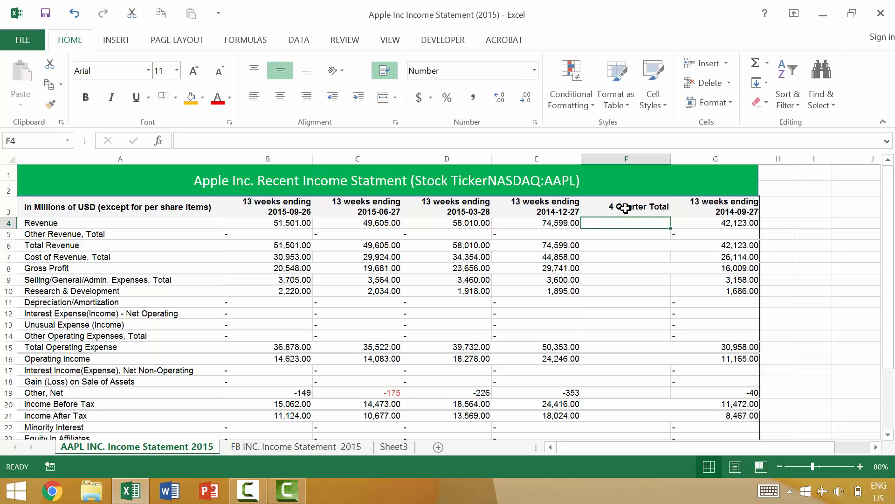
- Sum B4:E4 in F4 and fill the formula down the 4 Quarter Total column
key(alt+equal)
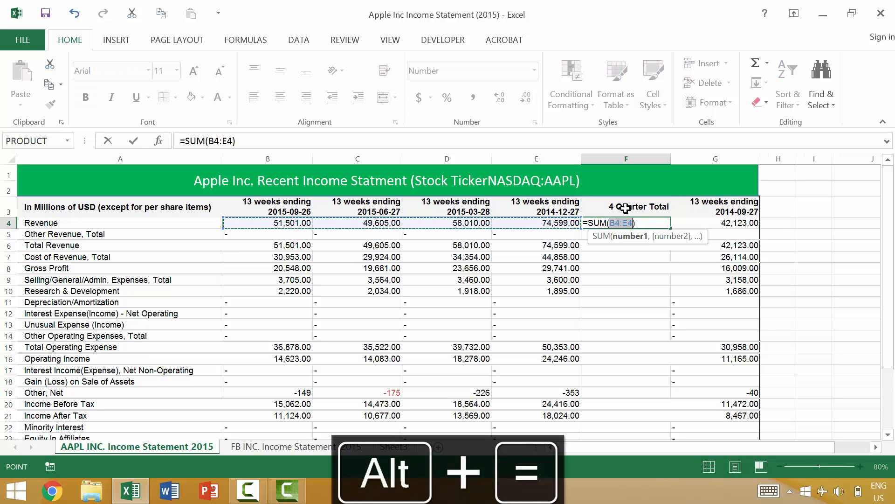
key(Return)
click(663, 226)
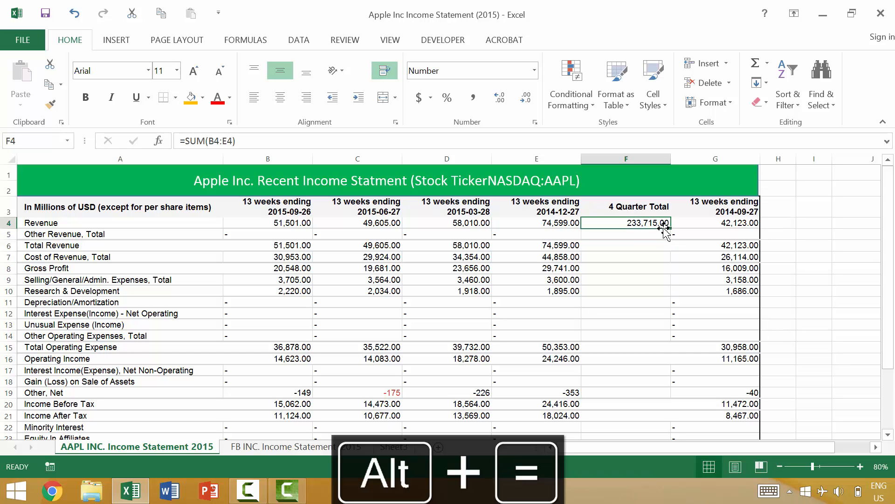
double_click(663, 226)
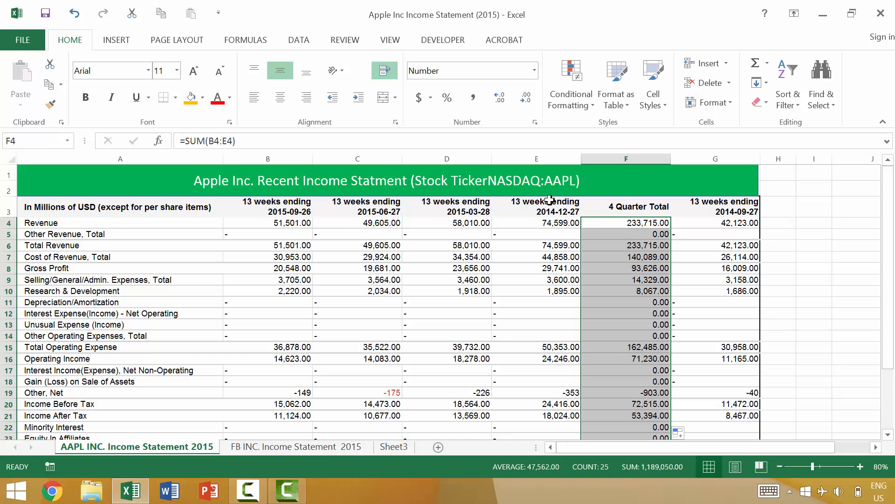
- Try grouping the four quarter columns B through E, collapsing and expanding the group, and ungroup the columns
click(269, 159)
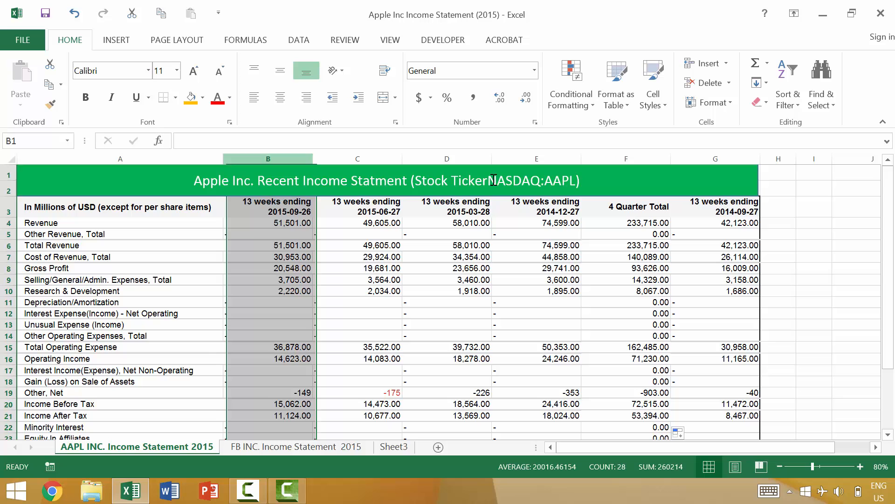
shift+click(541, 158)
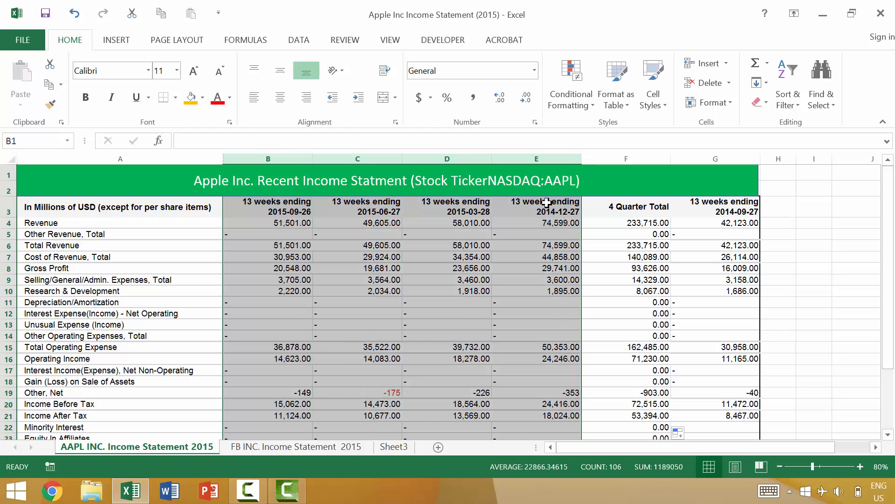
key(shift+alt+Right)
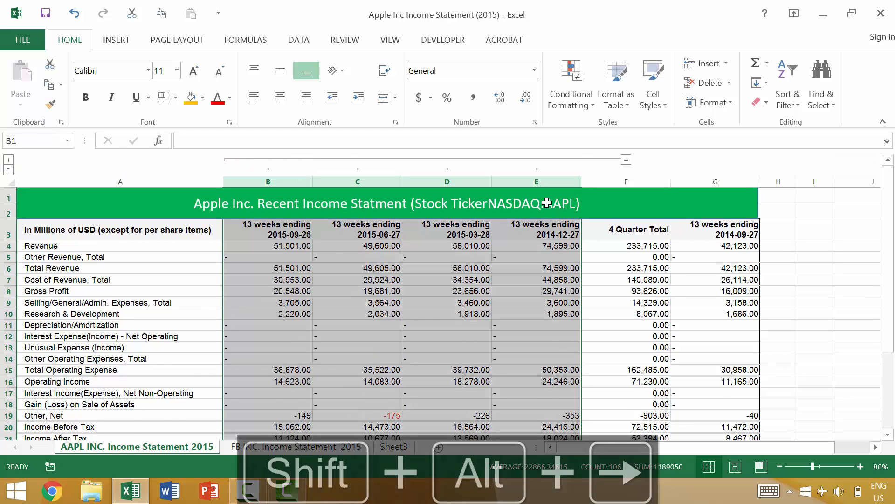
click(627, 160)
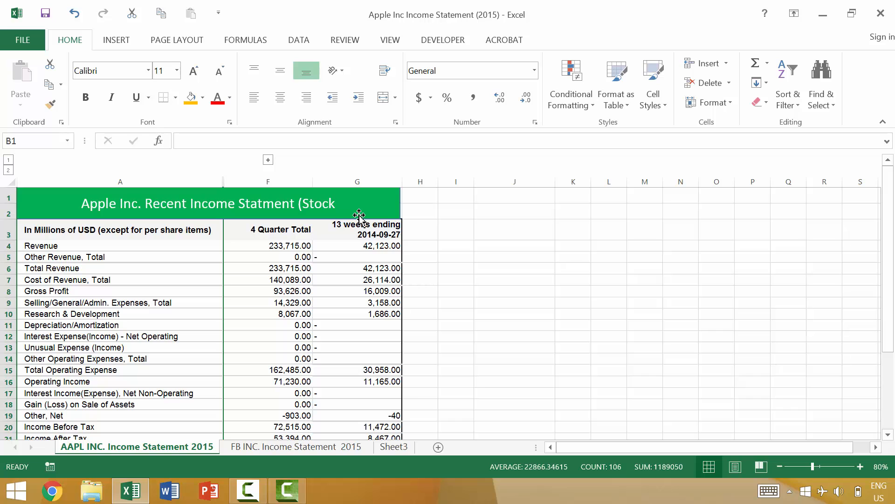
click(268, 160)
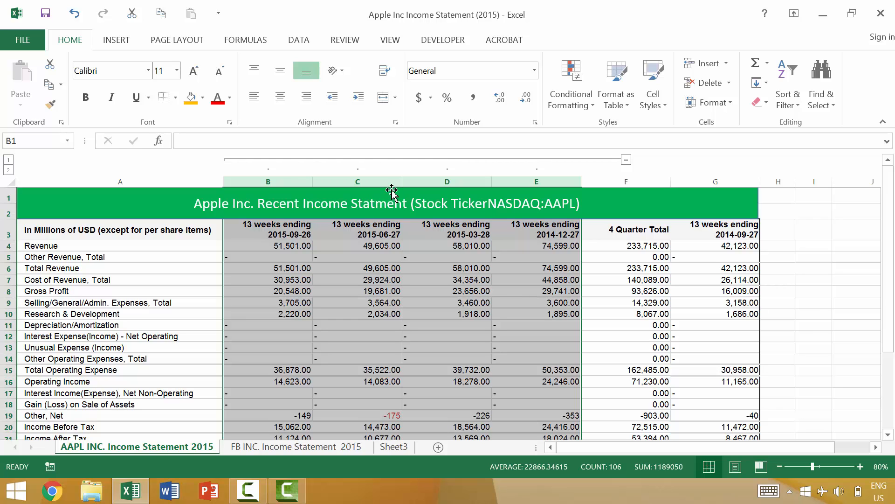
key(shift+alt+Left)
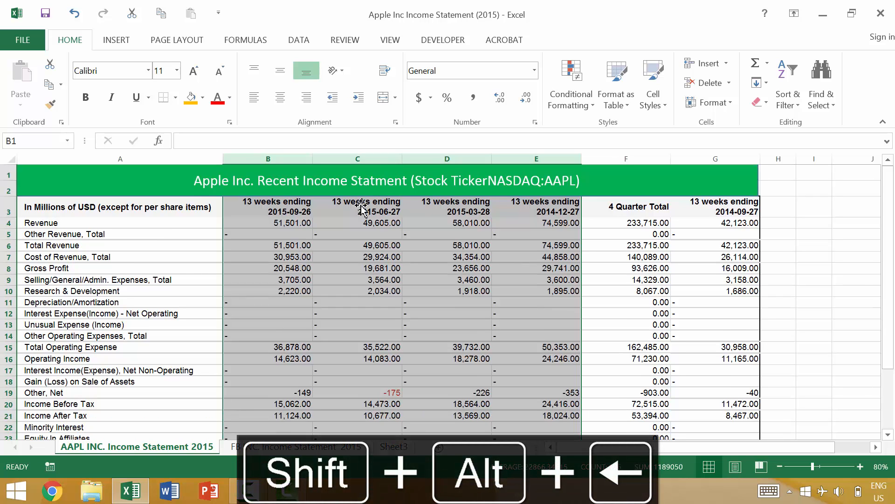
- Try grouping rows 5 through 7, collapsing and expanding the group, and ungroup the rows
click(13, 245)
click(9, 234)
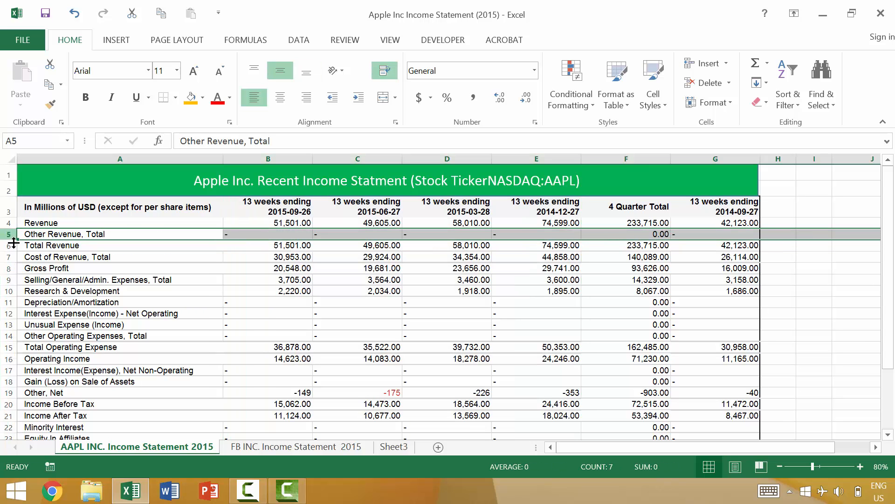
shift+click(9, 256)
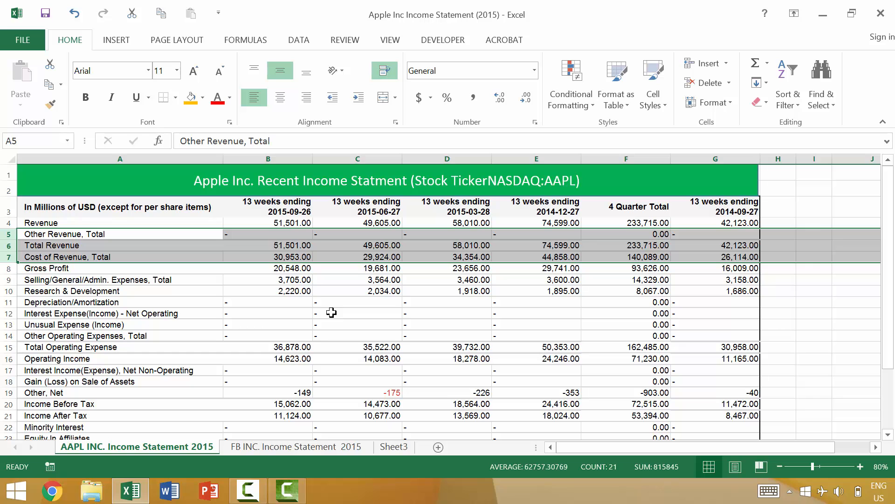
key(shift+alt+Right)
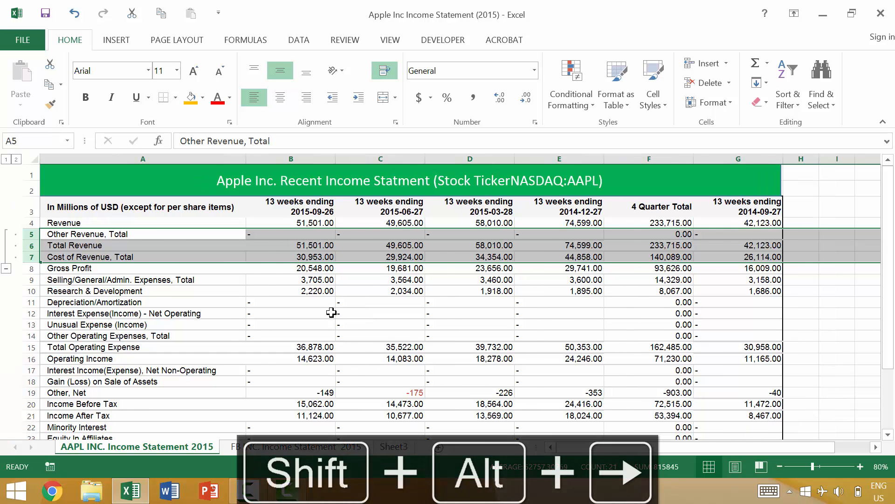
click(7, 269)
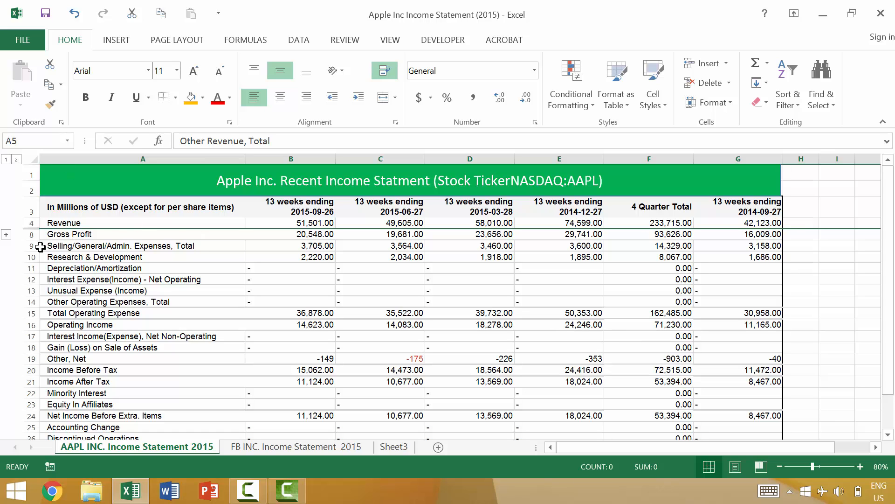
click(6, 235)
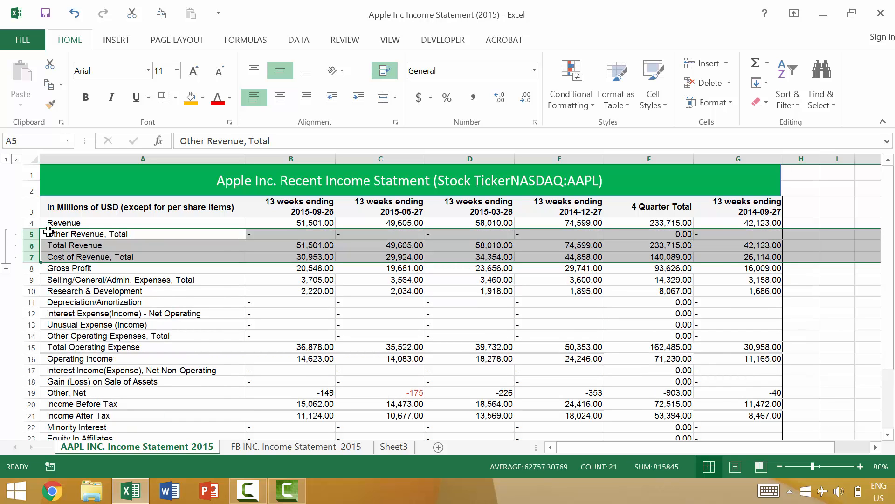
key(shift+alt+Left)
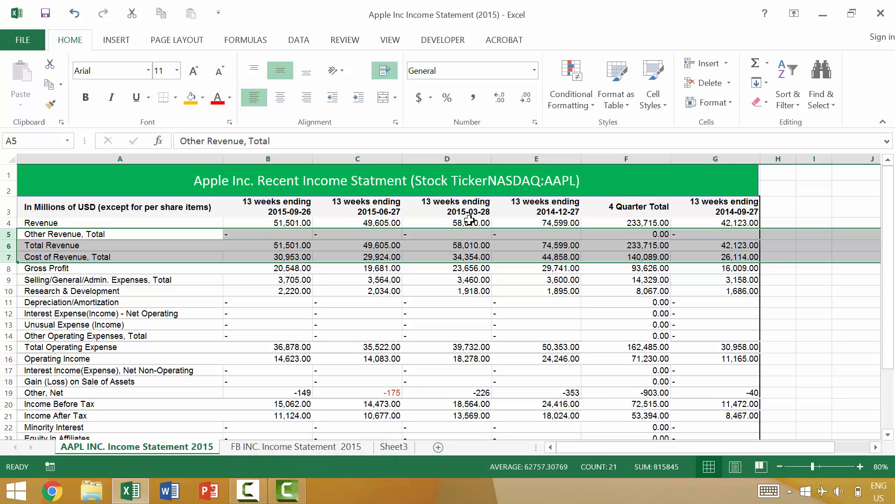
- Group and ungroup rows 5 through 7 twice more to practise the two commands
key(shift+alt+Right)
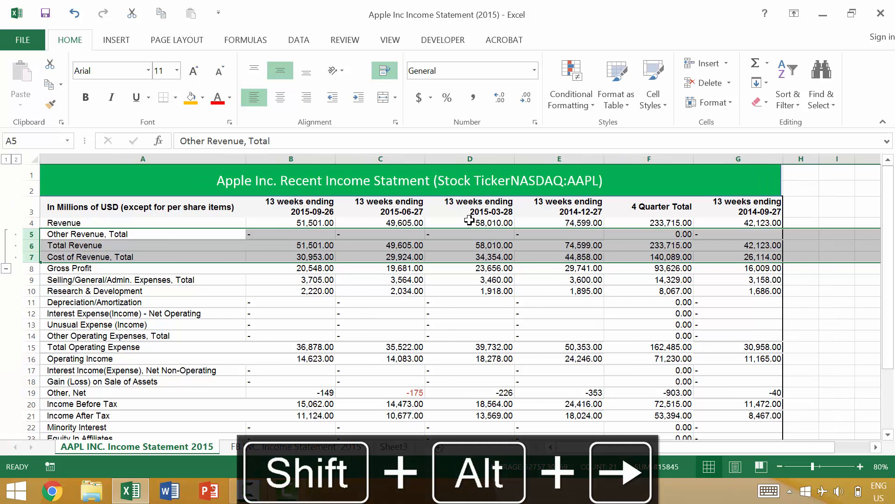
key(shift+alt+Left)
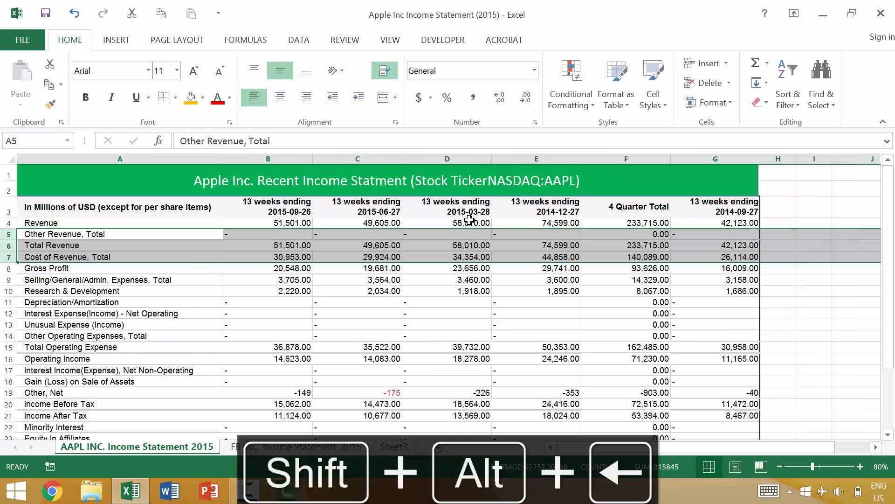
key(shift+alt+Right)
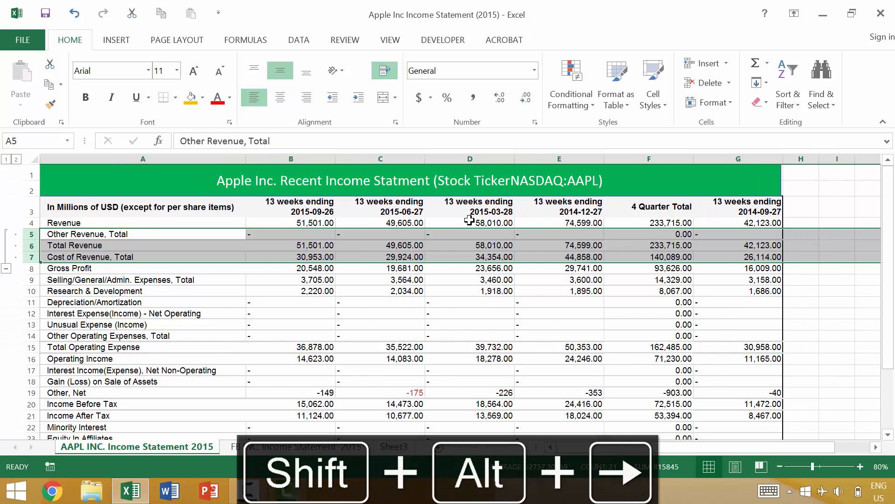
key(shift+alt+Left)
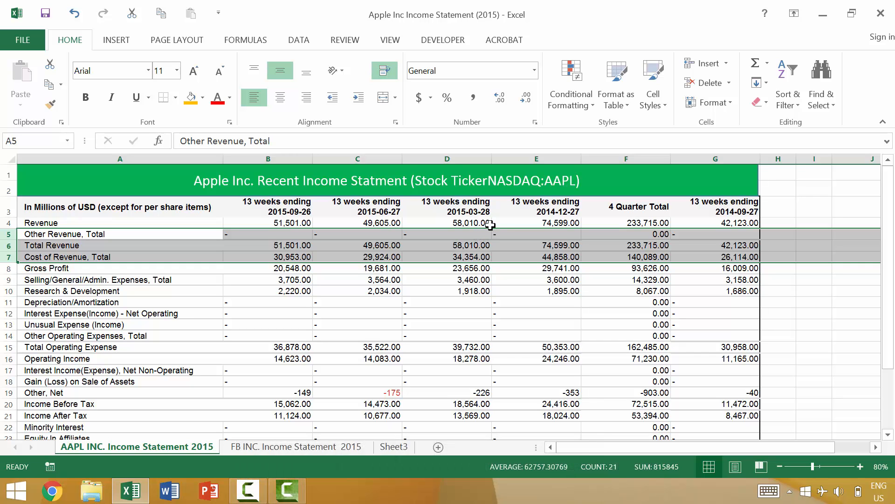
- Group rows 5 through 7 again and switch between outline levels 1 and 2, ending with all rows expanded
key(shift+alt+Right)
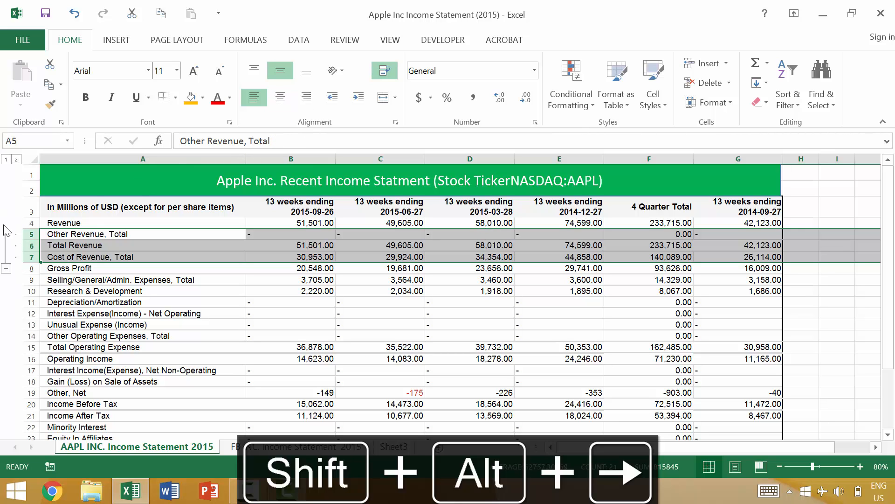
click(6, 159)
click(16, 159)
click(6, 159)
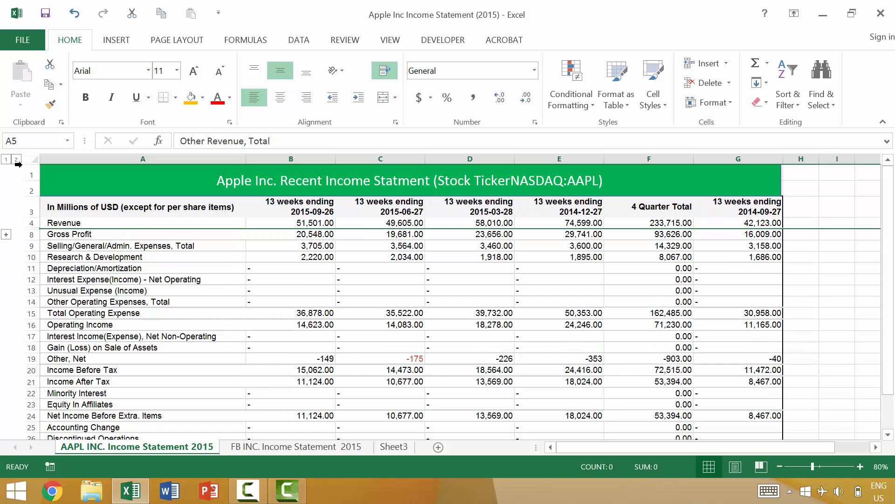
click(23, 160)
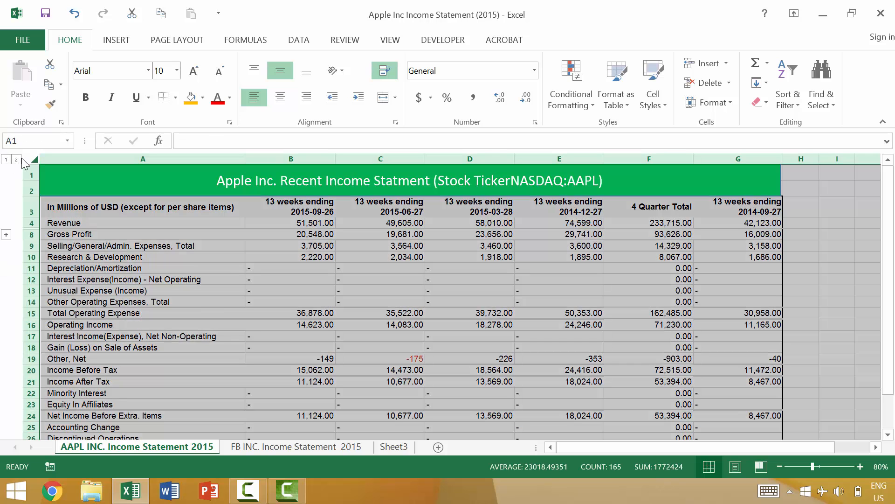
click(16, 159)
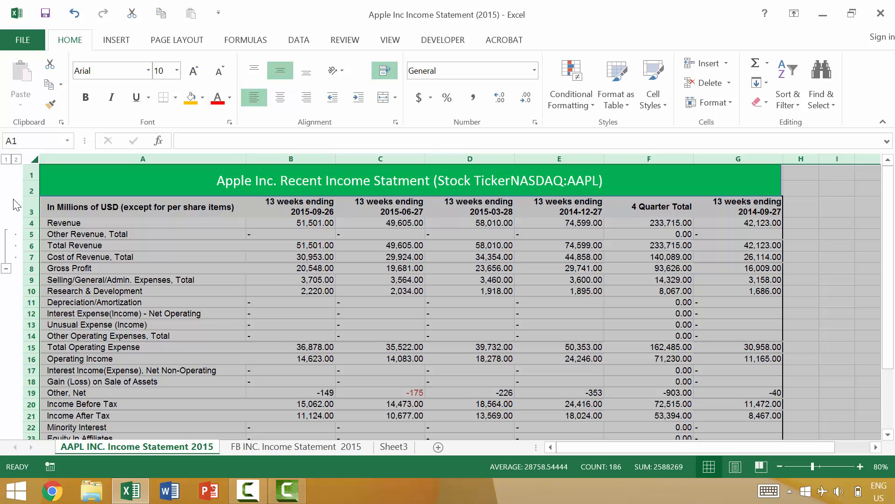
- Toggle the display of the sheet's outline symbols off and on repeatedly, ending with them shown
key(ctrl+8)
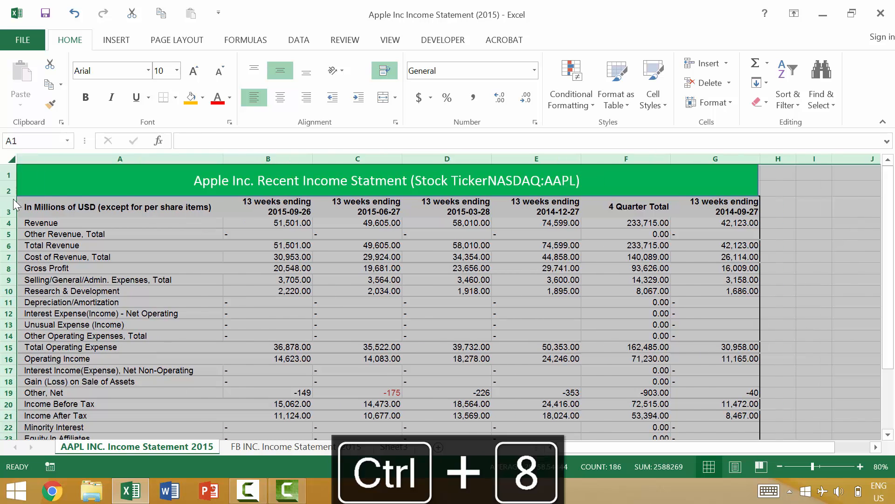
key(ctrl+8)
key(ctrl+8)
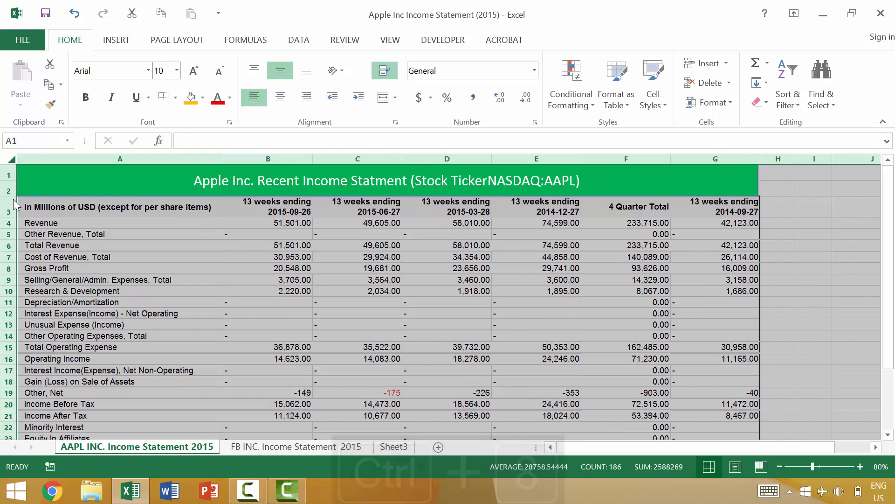
key(ctrl+8)
key(ctrl+8)
key(ctrl+8)
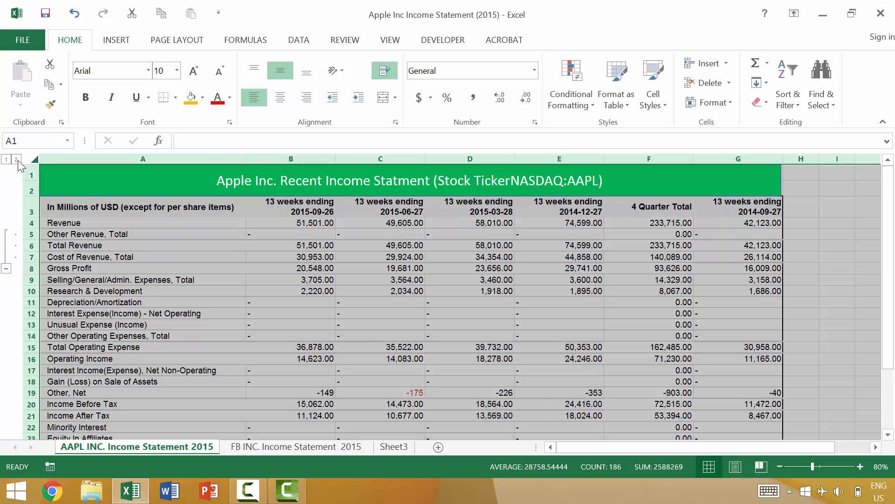
- Ungroup the rows of A5:A8 with the Rows option
click(72, 246)
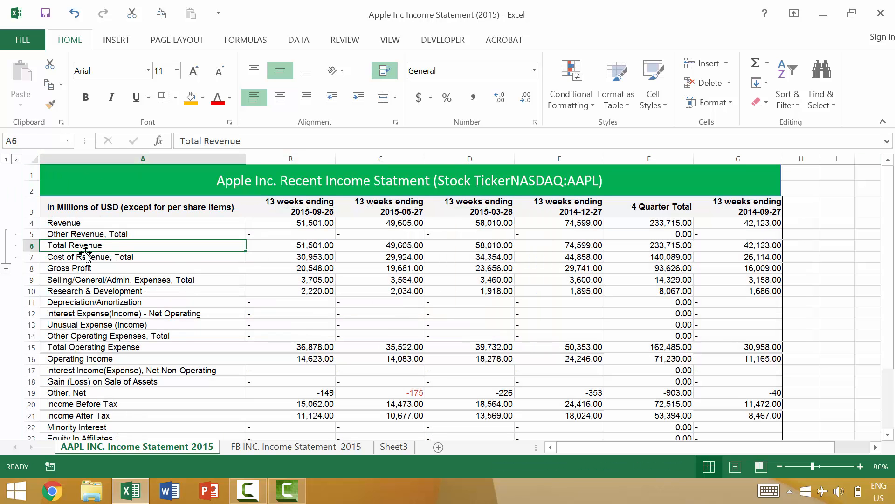
key(Up)
key(shift+Down)
key(shift+Down)
key(shift+Down)
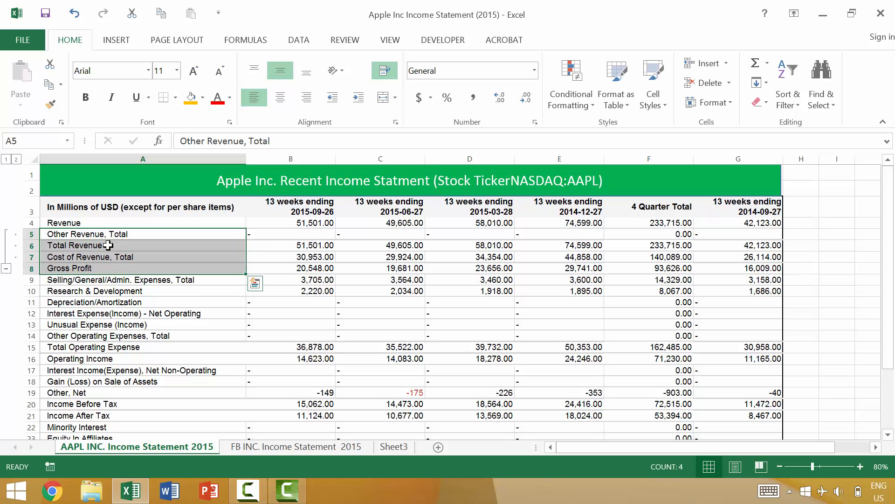
key(shift+alt+Left)
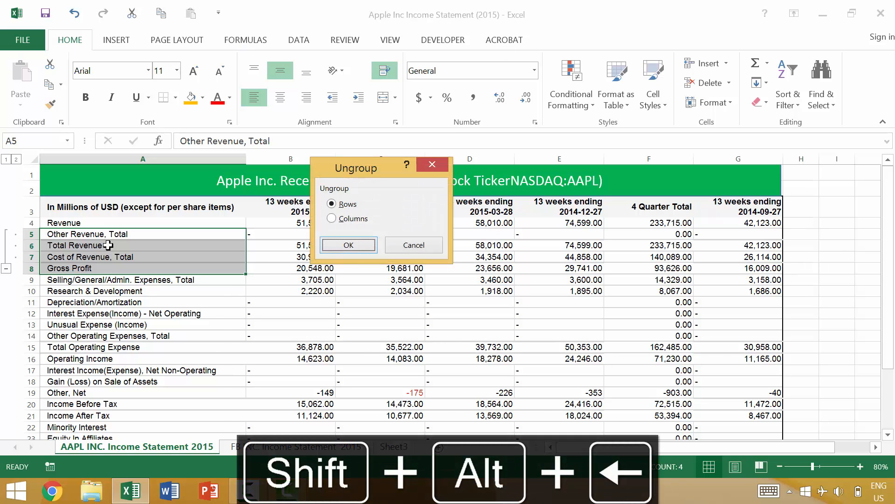
key(Return)
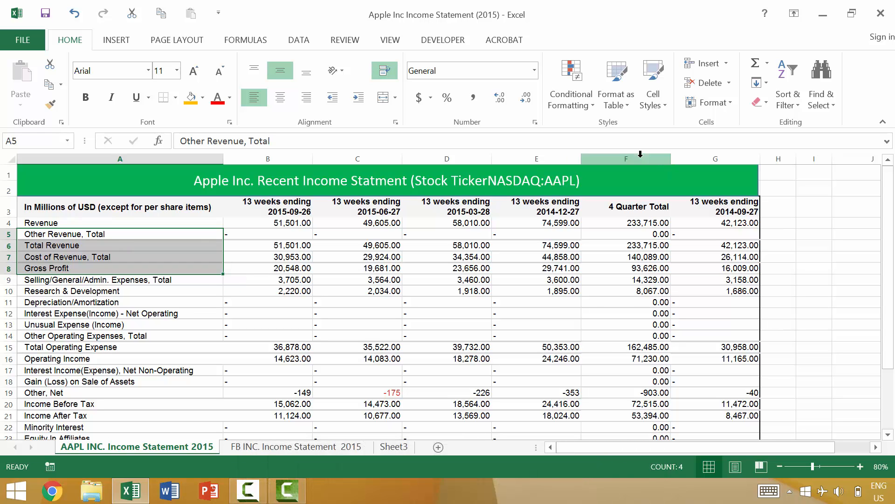
- Insert a blank column before the 4 Quarter Total column
click(637, 233)
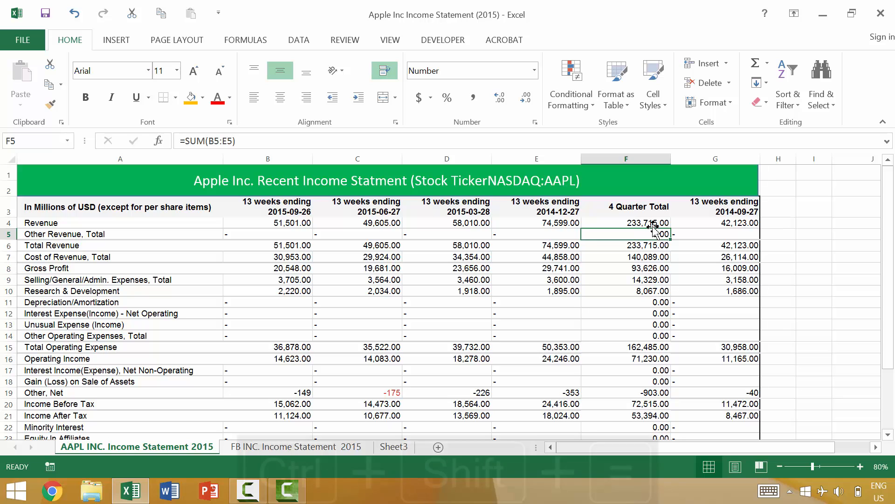
key(ctrl+shift+equal)
key(Escape)
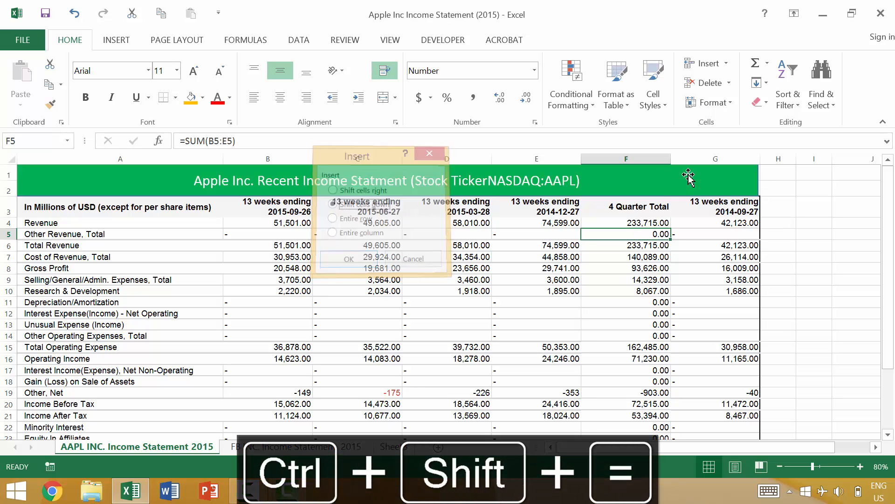
click(652, 156)
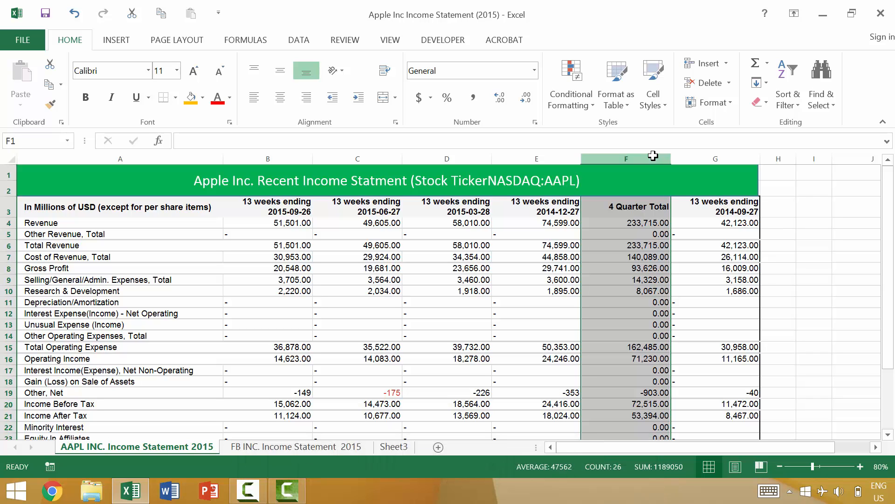
key(ctrl+shift+equal)
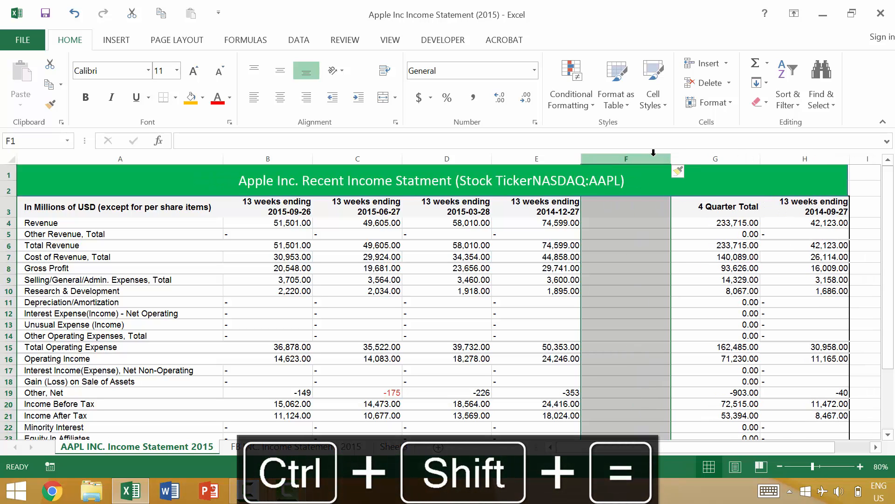
- Insert a blank row above the Other Revenue, Total row and delete that entire blank row again
click(9, 234)
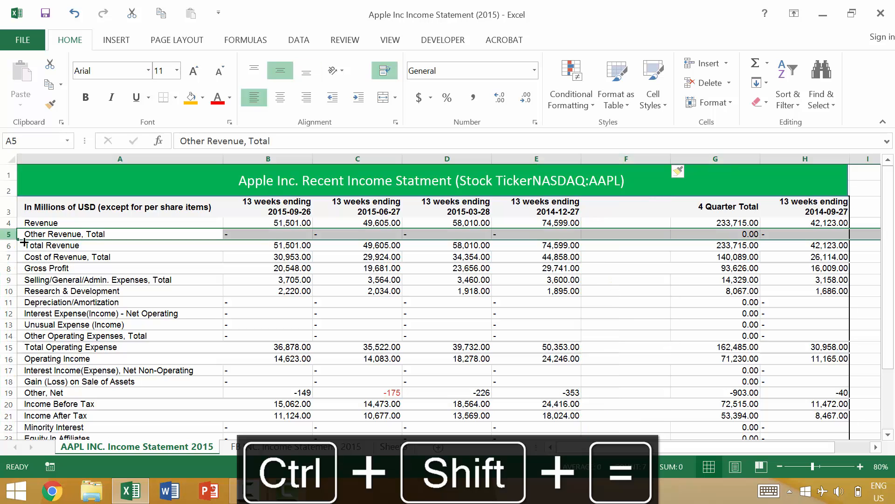
key(ctrl+shift+equal)
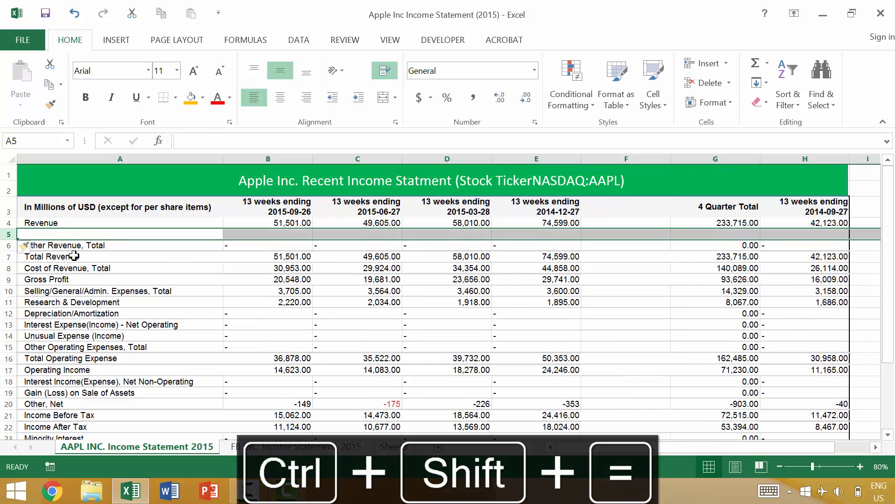
click(182, 233)
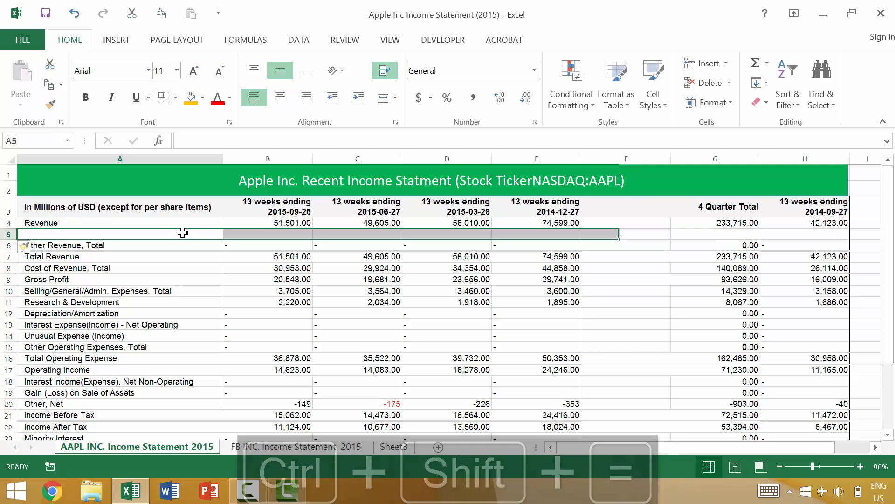
key(ctrl+minus)
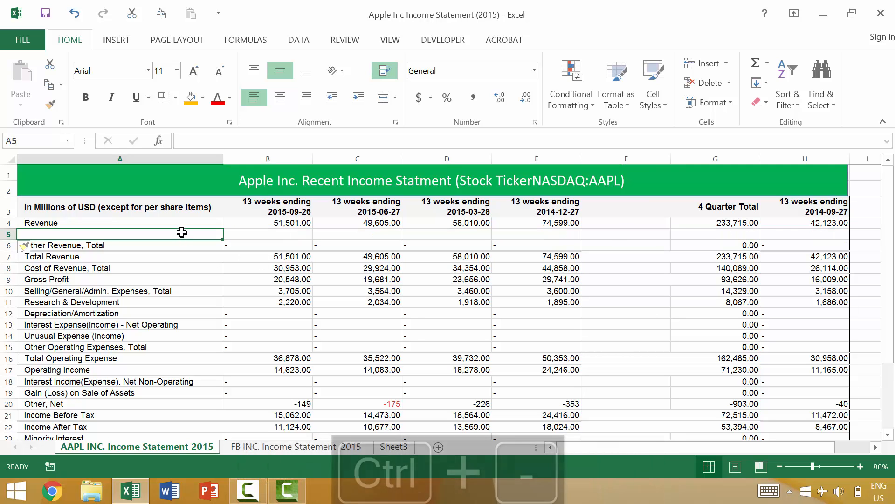
key(Escape)
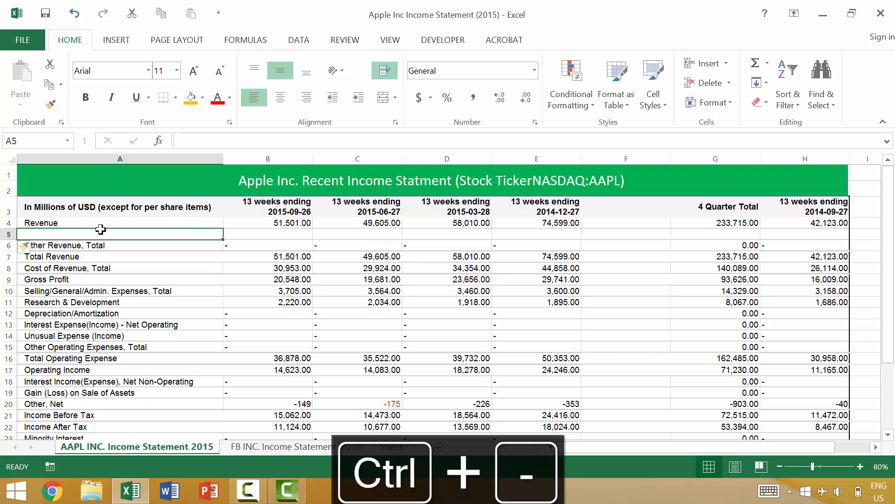
click(9, 233)
key(ctrl+minus)
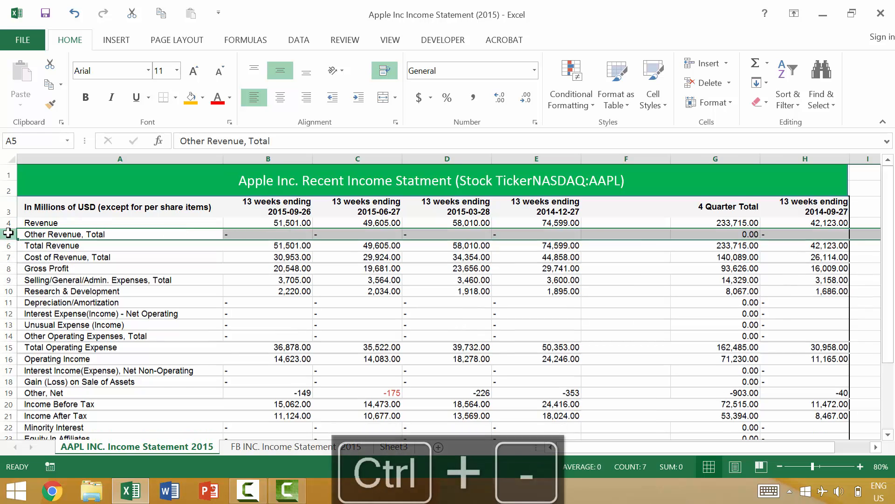
- Delete the blank column F together with the 4 Quarter Total column G
click(630, 158)
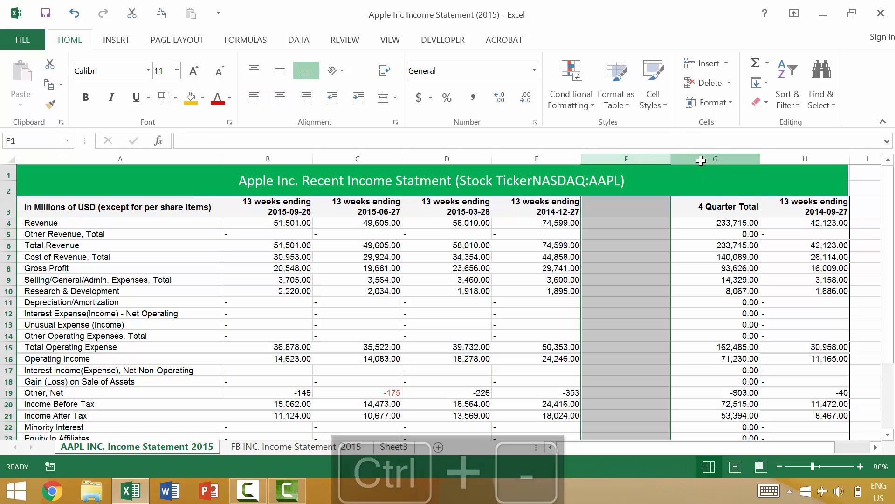
ctrl+click(701, 159)
key(ctrl+minus)
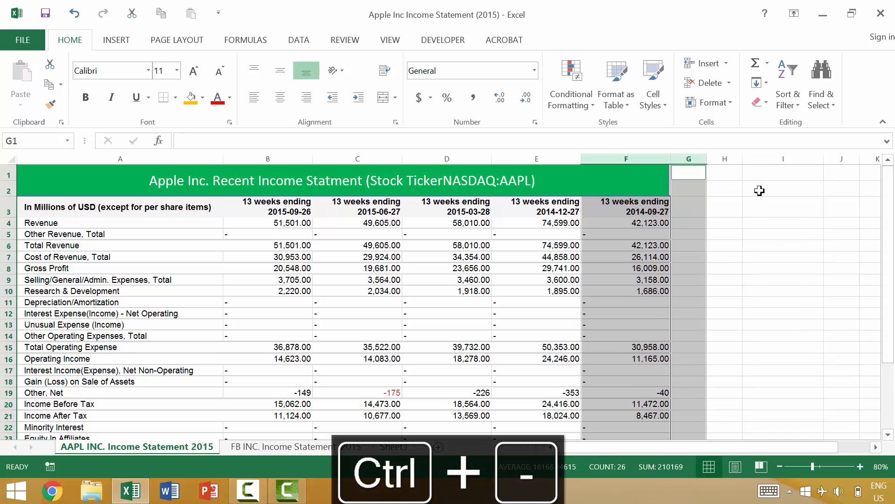
click(656, 235)
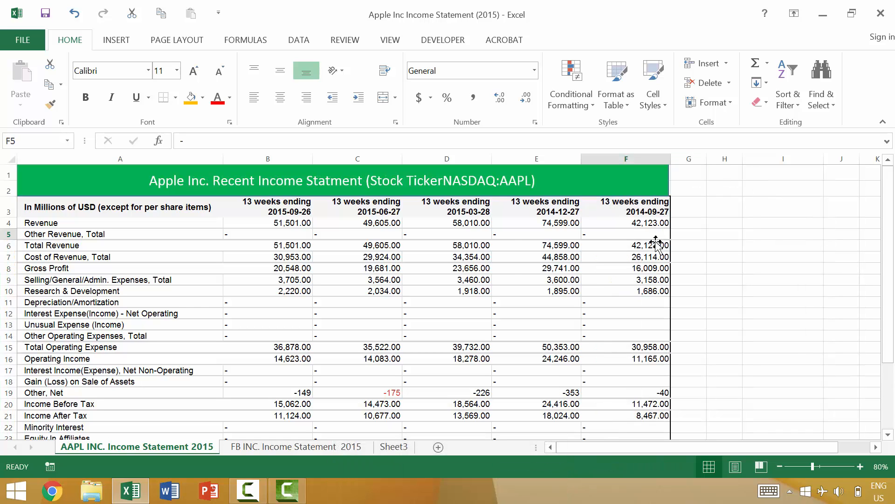
click(647, 219)
scroll(644, 253, down, 2)
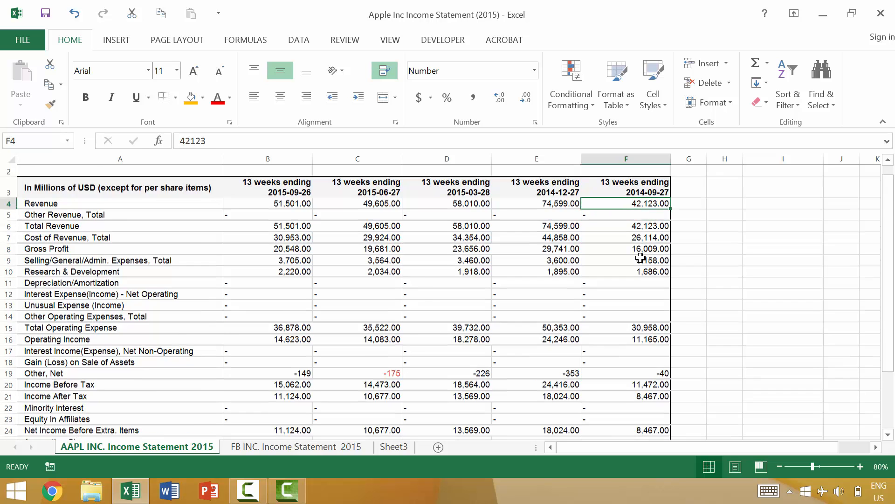
shift+click(646, 408)
scroll(661, 316, up, 2)
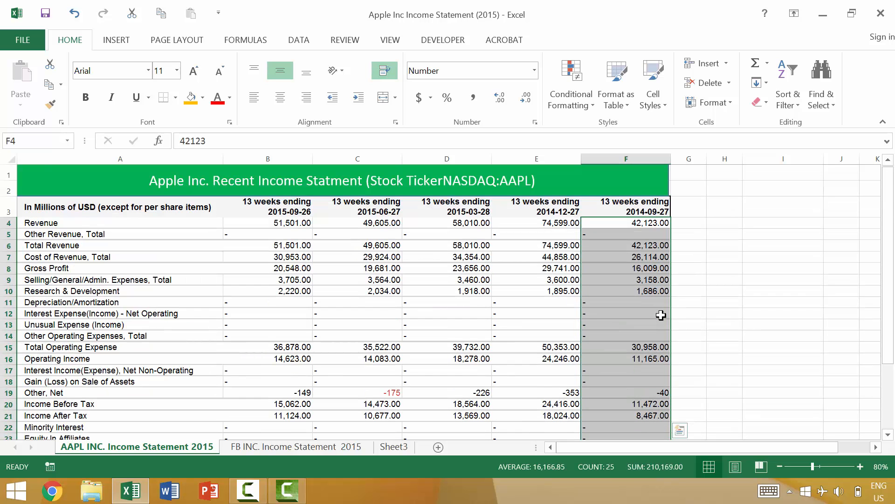
key(ctrl+minus)
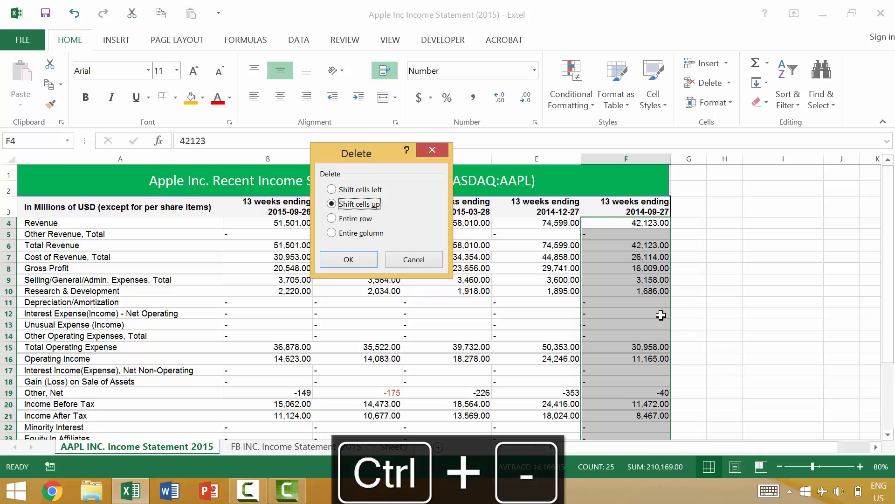
key(Escape)
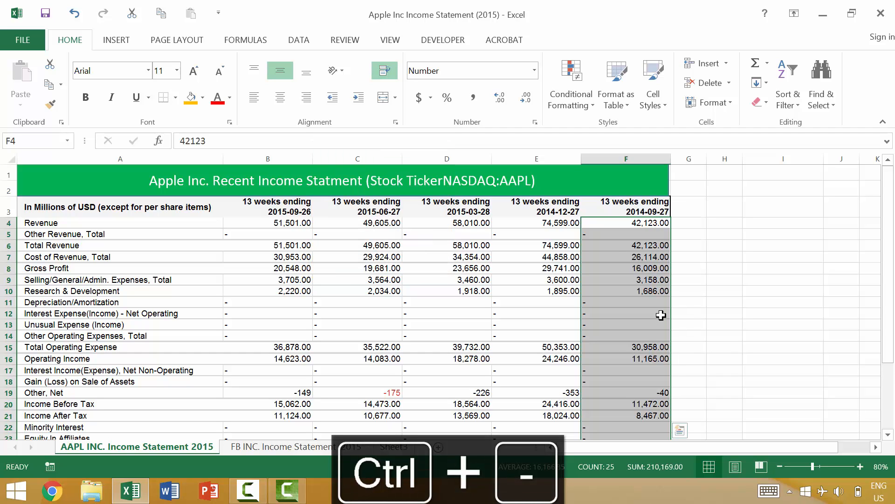
key(ctrl+z)
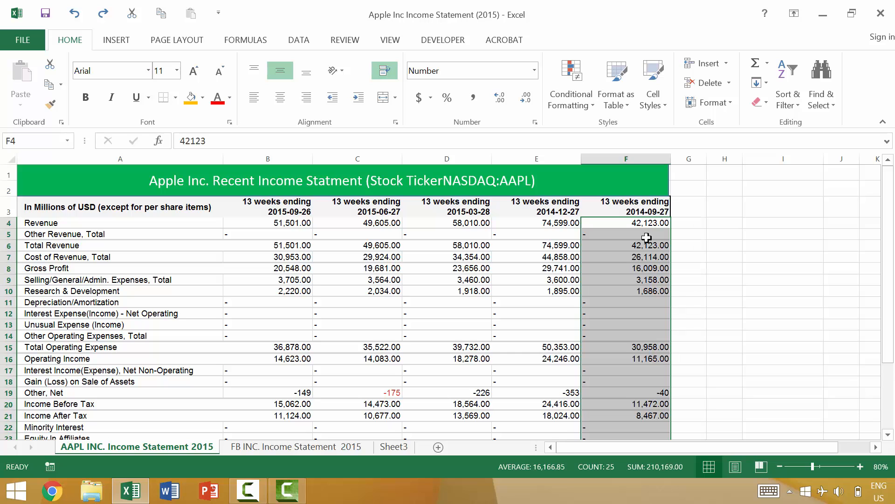
- Hide column F, the quarter ending 2014-09-27, and unhide it again
key(ctrl+0)
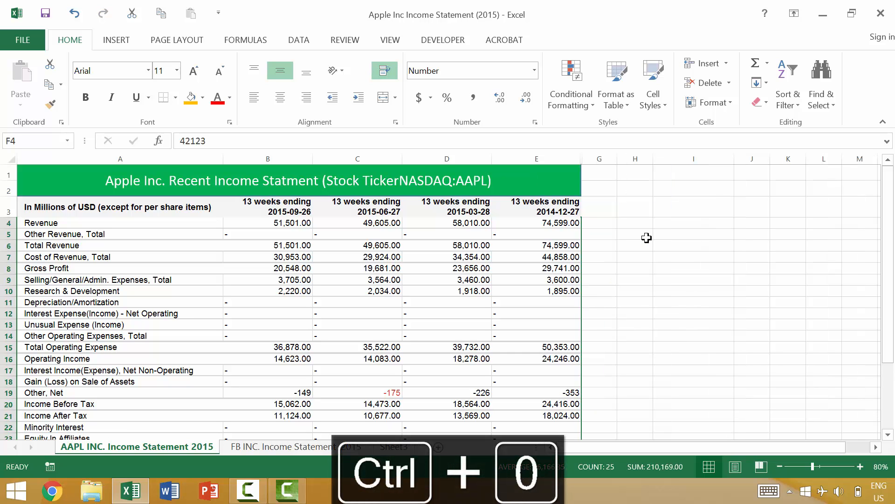
key(ctrl+shift+0)
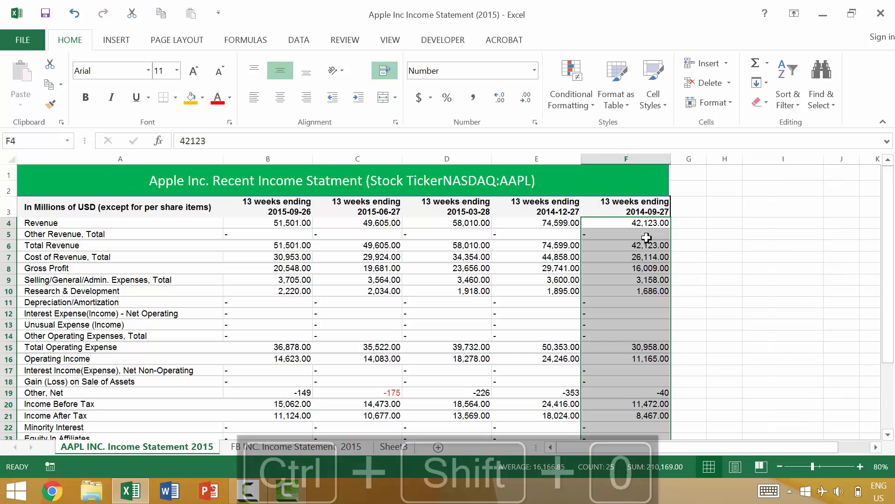
- Hide rows 7 to 10, from Cost of Revenue, Total to Research & Development, and unhide them again
click(45, 261)
shift+click(48, 290)
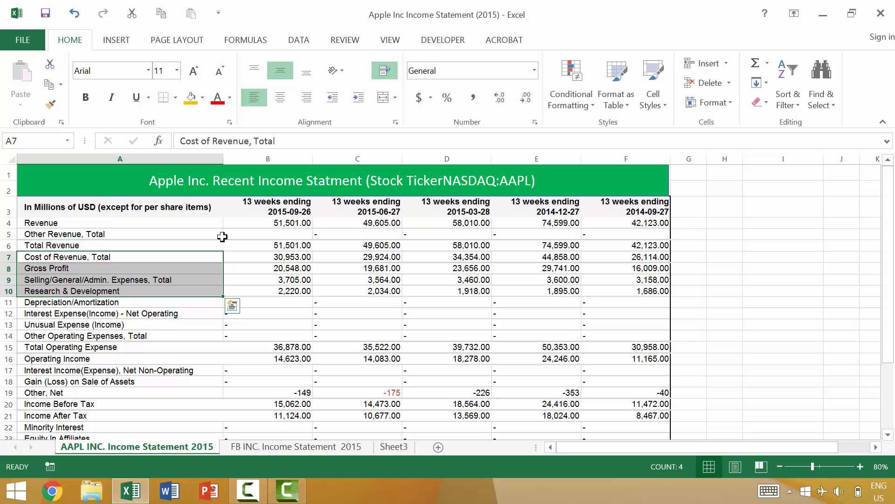
key(ctrl+9)
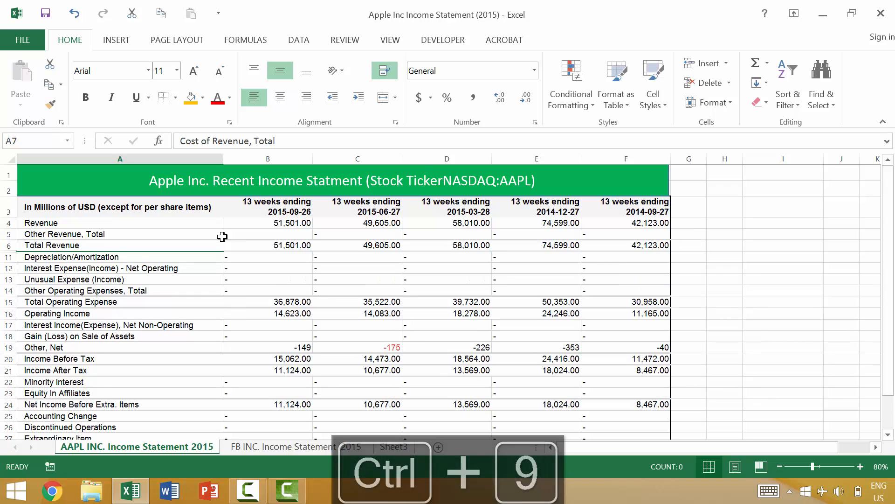
key(ctrl+shift+9)
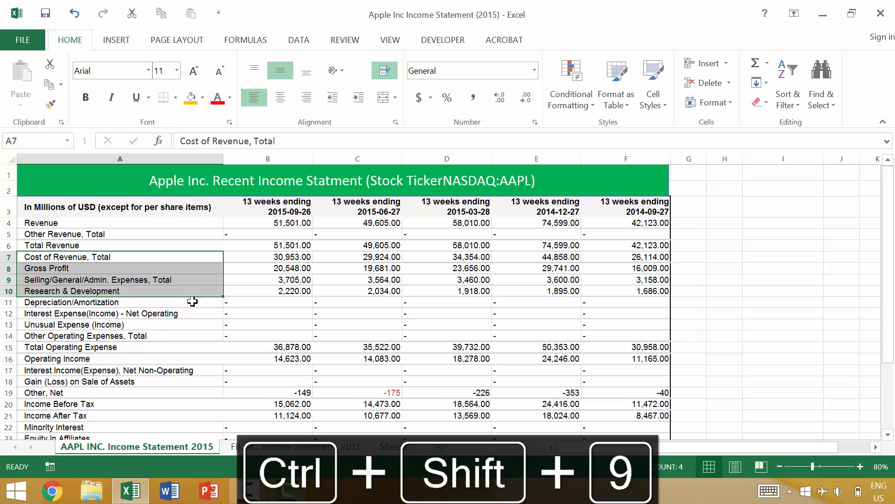
click(214, 290)
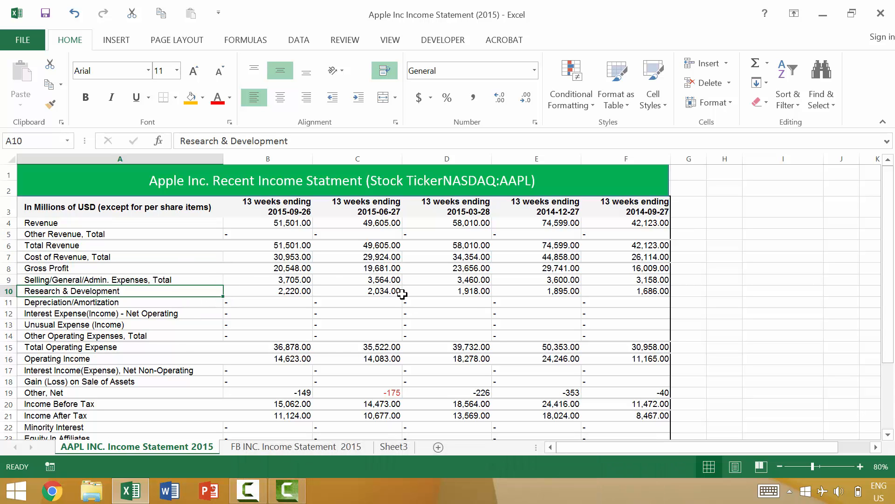
key(shift+alt+Right)
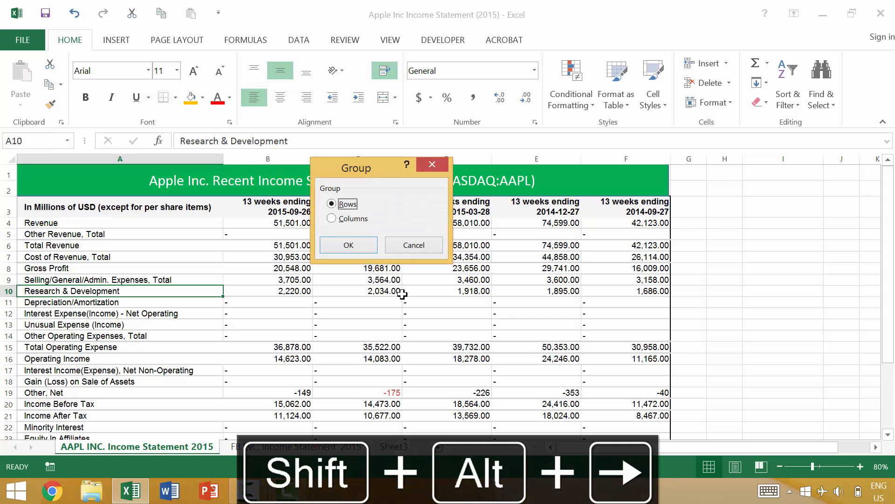
key(Escape)
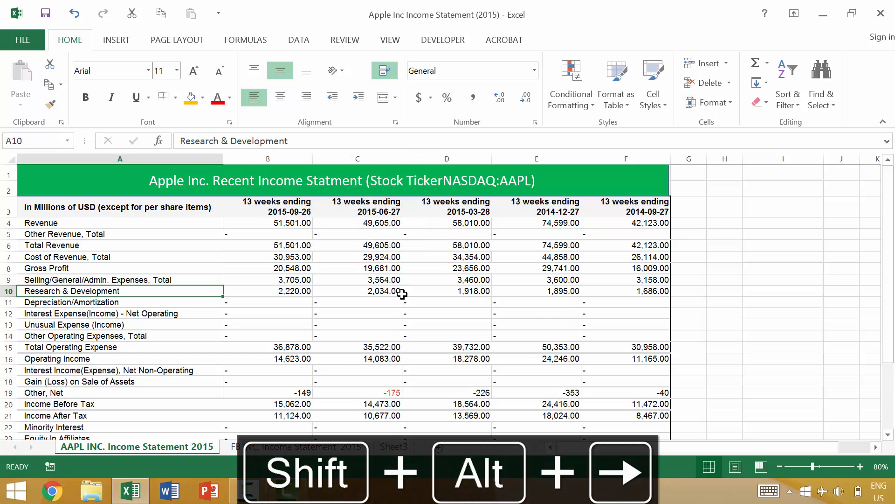
- Group the entire columns B to E and ungroup them again
click(276, 158)
shift+click(513, 159)
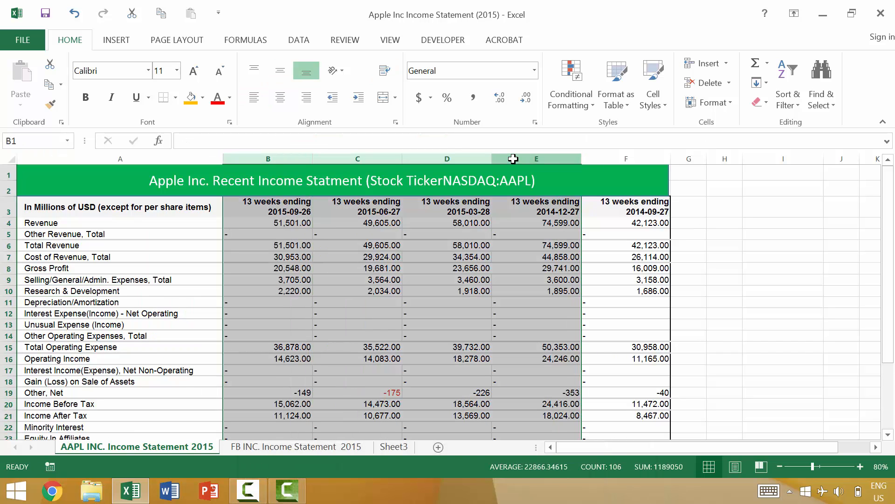
key(shift+alt+Right)
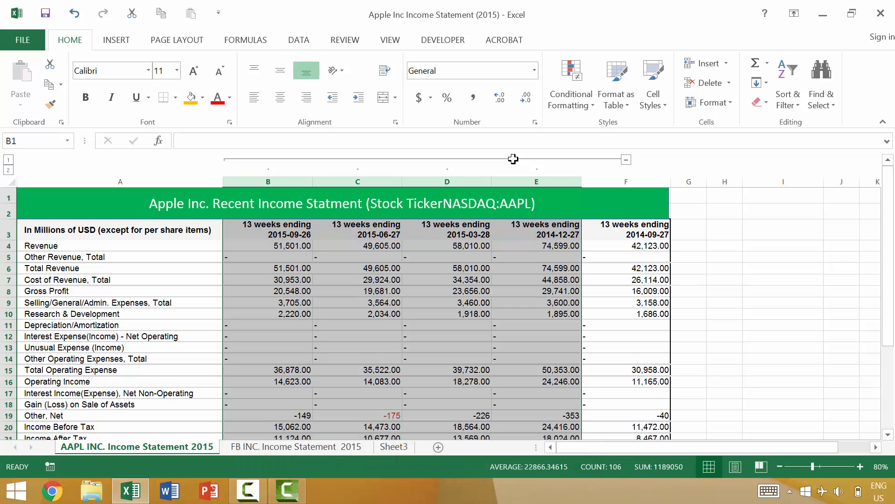
key(shift+alt+Left)
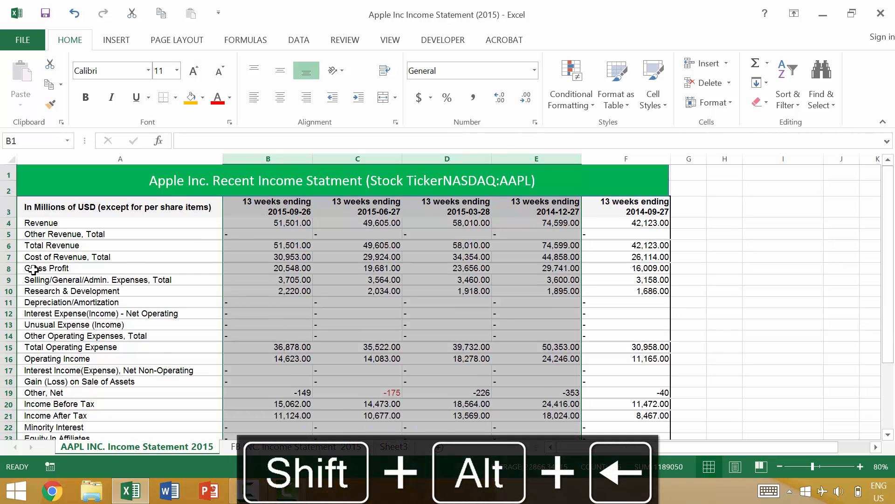
- Group the entire rows 9 to 15, through Total Operating Expense, and ungroup them again
click(6, 279)
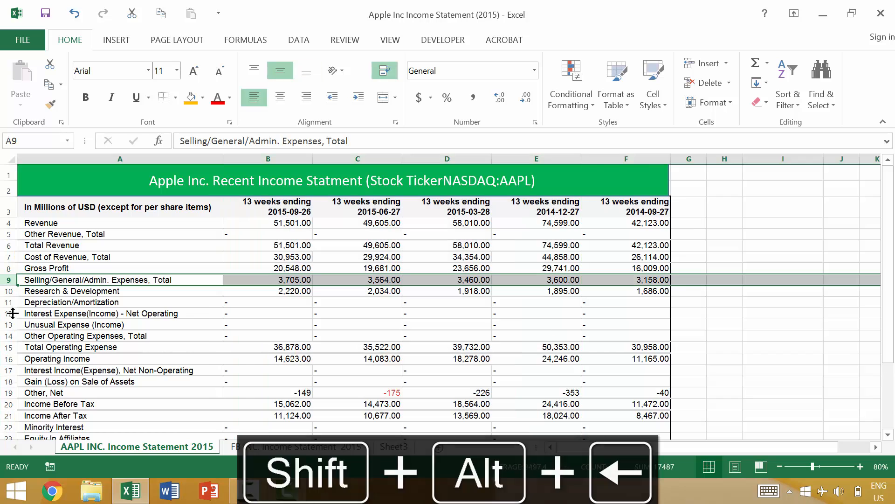
drag(9, 347, 11, 347)
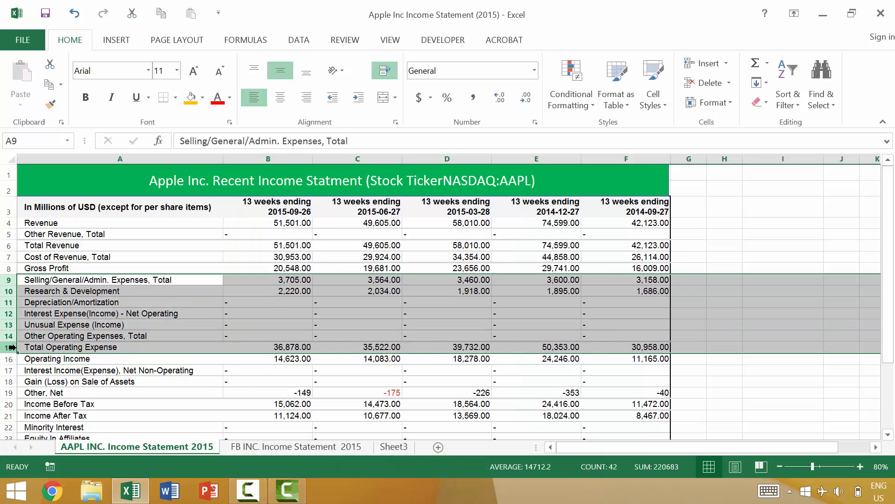
key(shift+alt+Right)
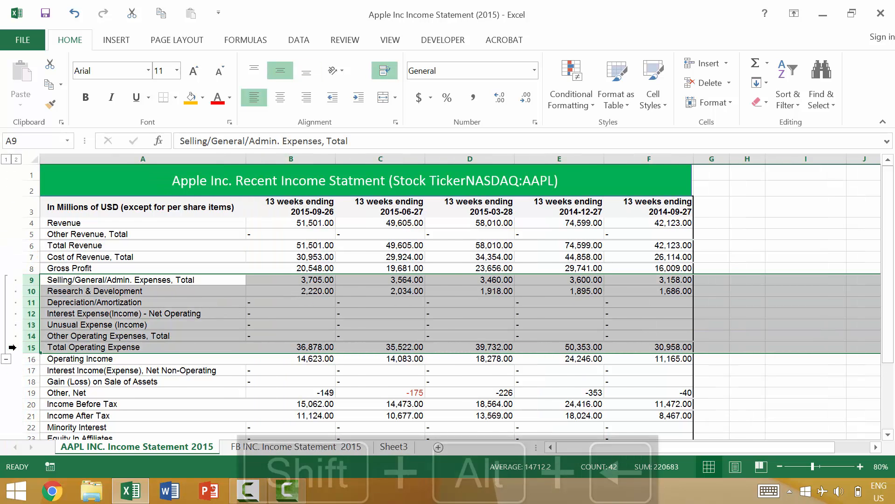
key(shift+alt+Left)
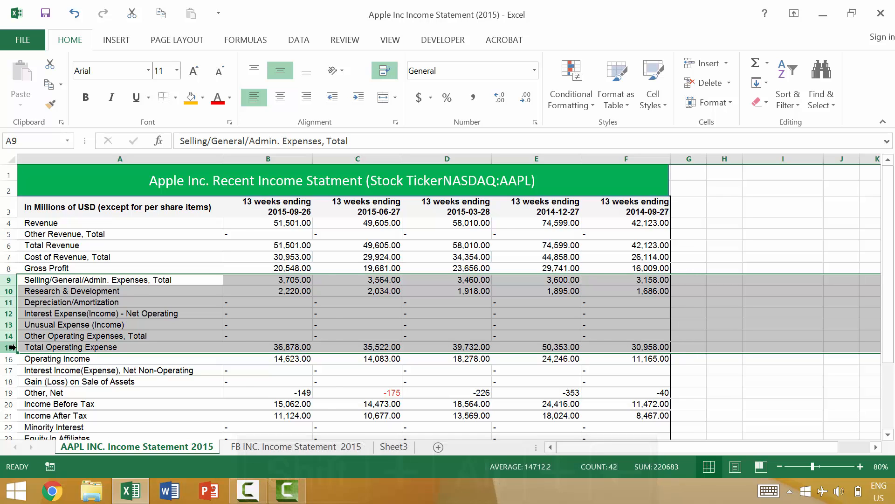
- Group rows 9 to 15 once more and toggle the outline symbols off and back on
key(shift+alt+Right)
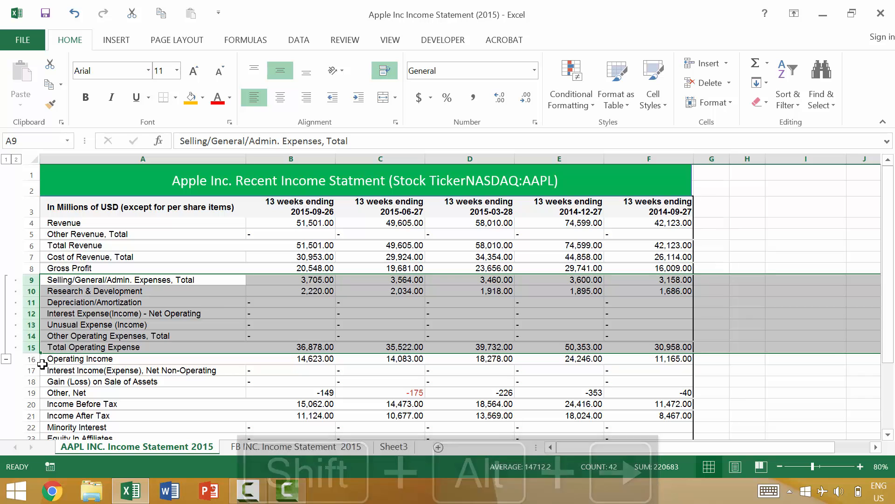
key(ctrl+8)
key(ctrl+8)
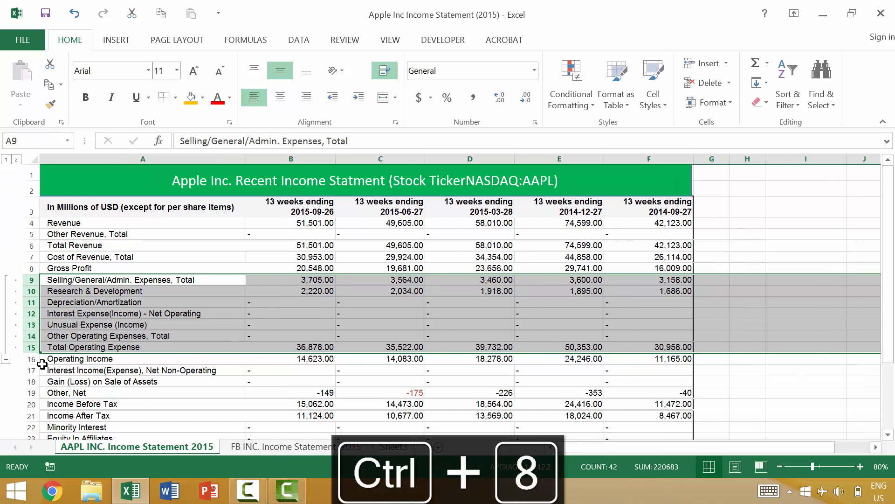